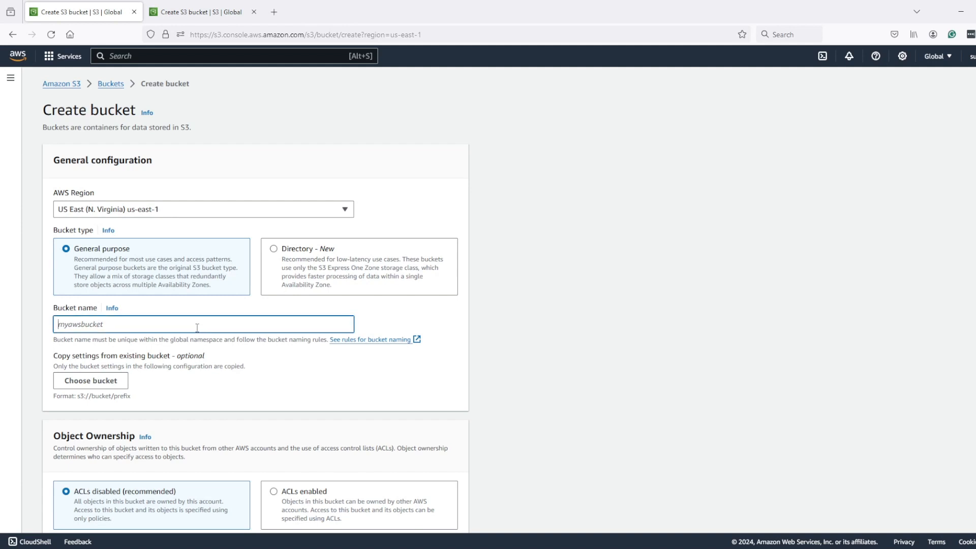
Name the new bucket origin-tricksumo-123, turn off Block all public access and acknowledge that its objects may become public.
text(origin-tricksumo-123)
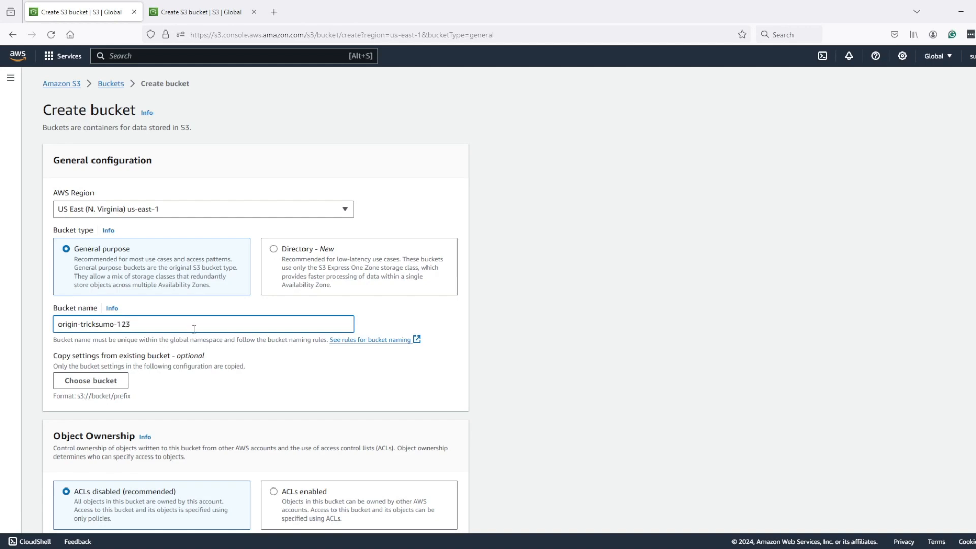
scroll(194, 329, down, 6)
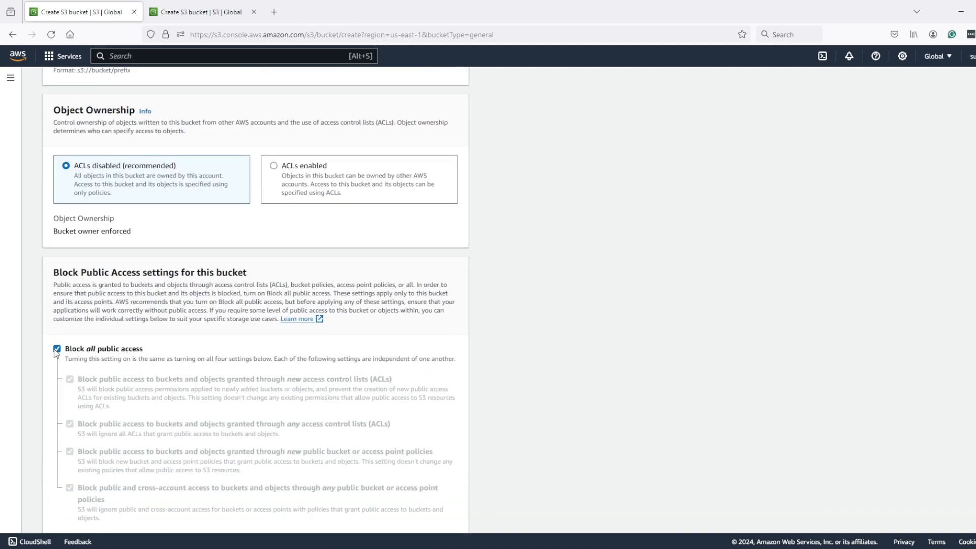
click(57, 350)
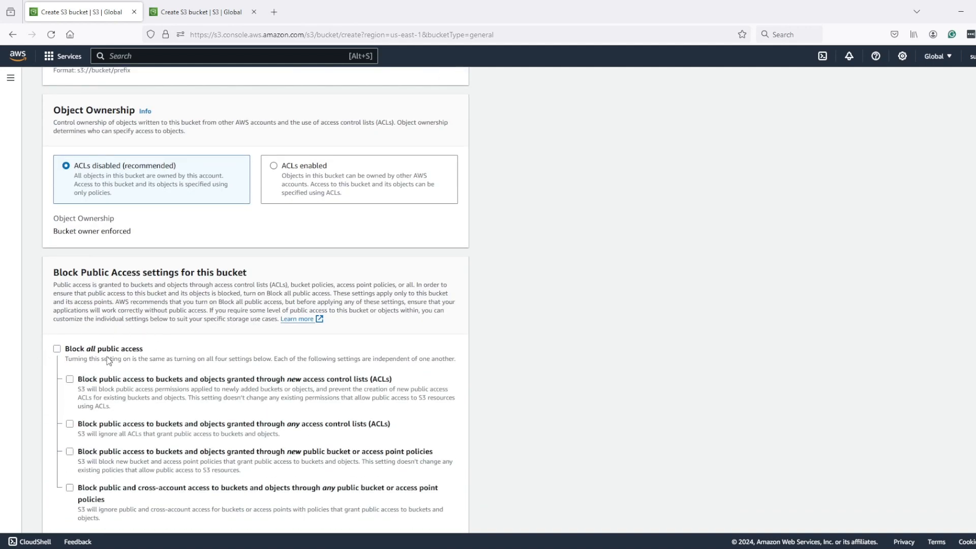
scroll(203, 226, down, 7)
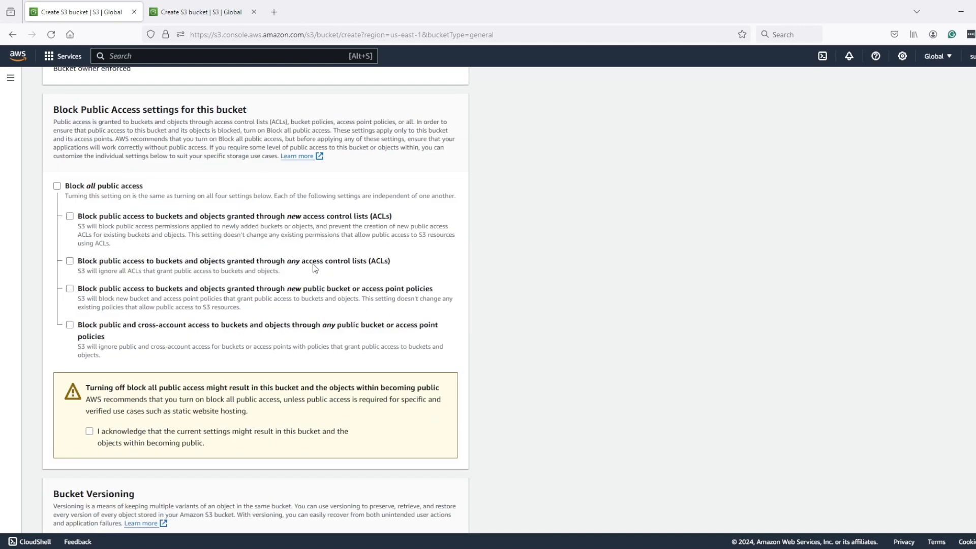
click(89, 214)
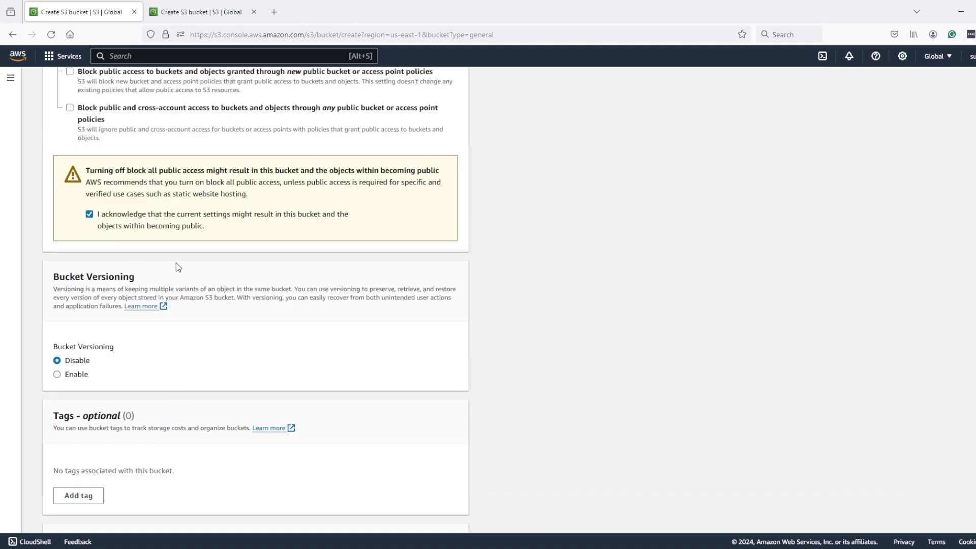
Create the origin-tricksumo-123 bucket with the remaining default settings and open it.
scroll(261, 478, down, 6)
click(426, 514)
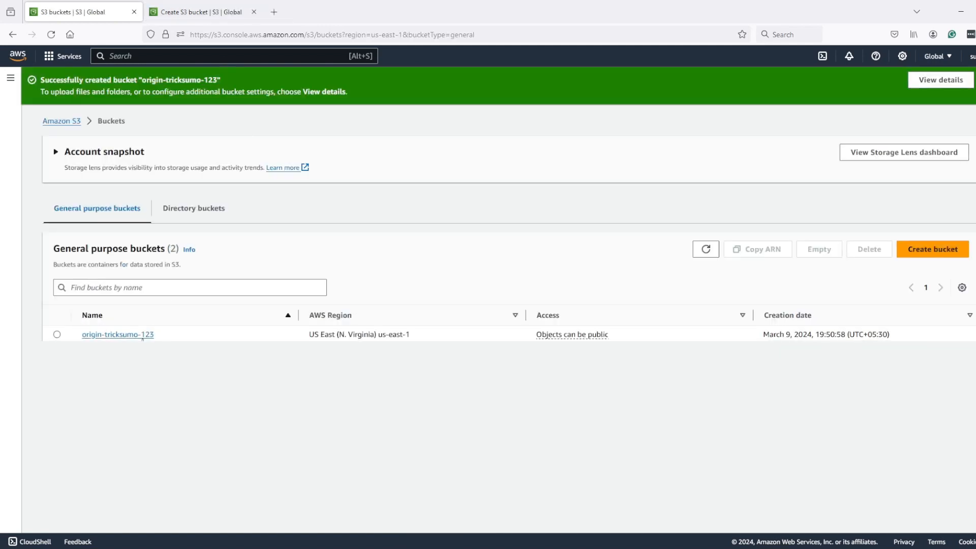
click(133, 334)
In the other bucket creation form, name the bucket cross-origin-tricksumo-123, turn off Block all public access and acknowledge the public access risk.
key(ctrl+Tab)
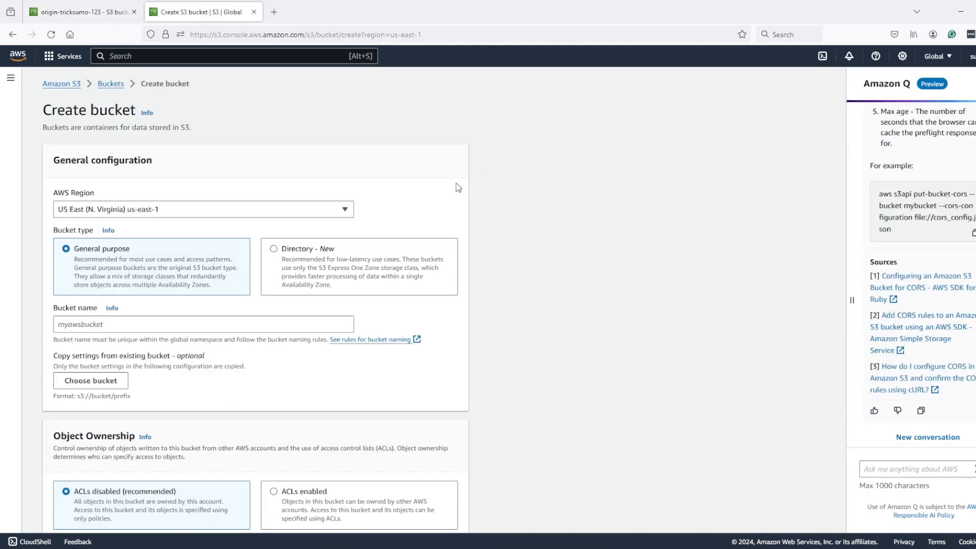
click(147, 325)
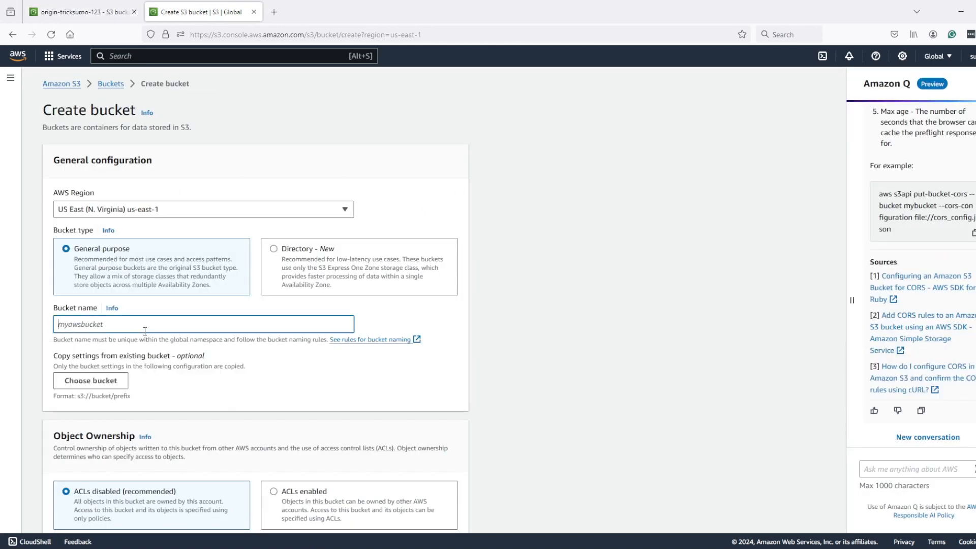
text(cross-origin-tricksumo-123)
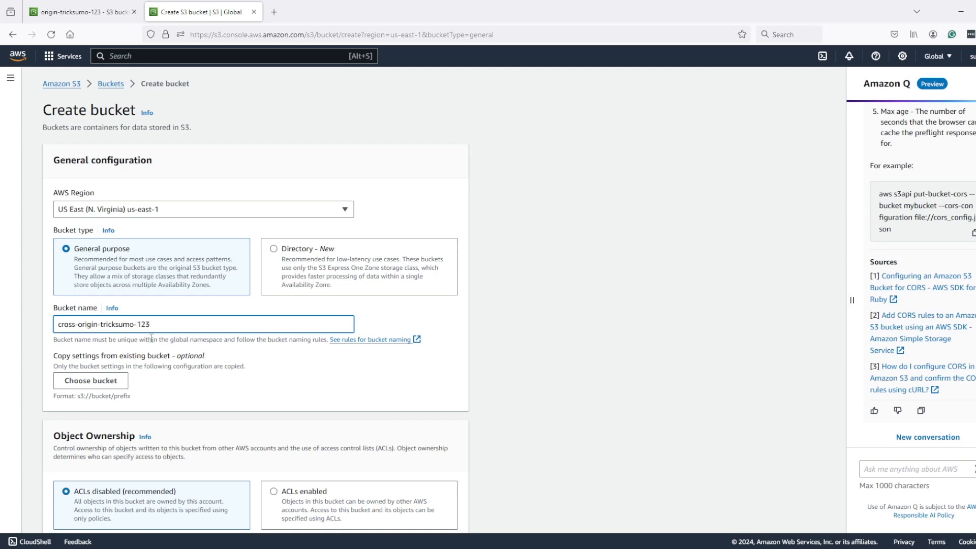
scroll(257, 347, down, 5)
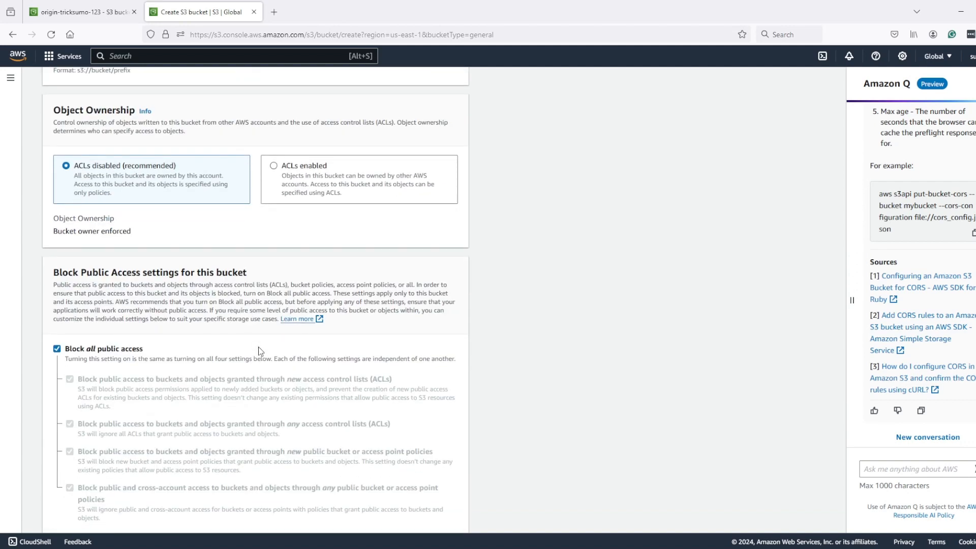
click(61, 349)
scroll(200, 356, down, 10)
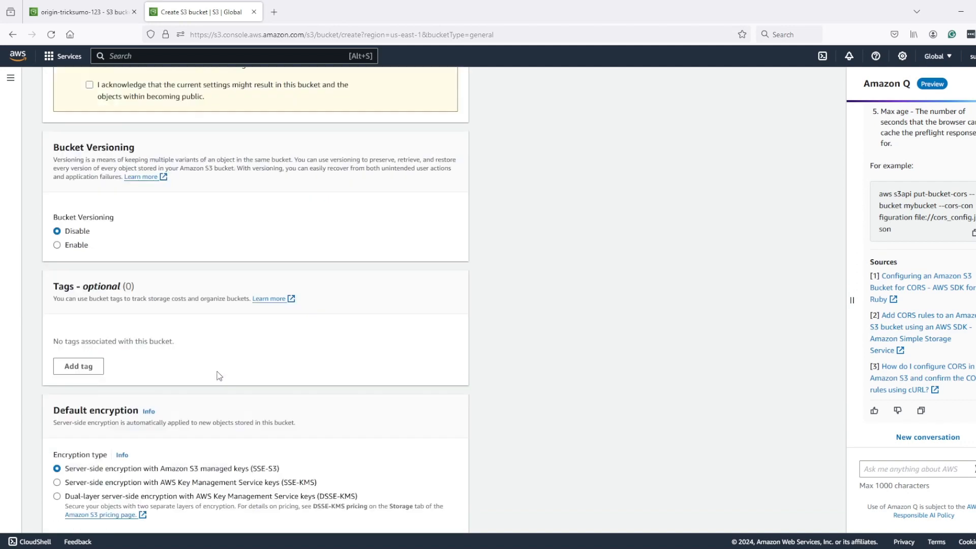
scroll(104, 230, up, 5)
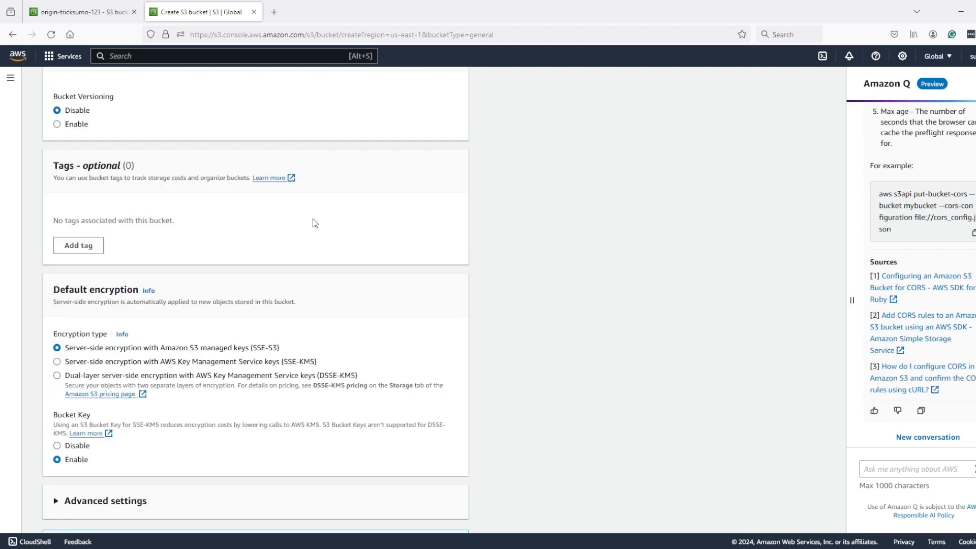
click(89, 215)
Create the cross-origin-tricksumo-123 bucket with the remaining default settings and open it.
scroll(90, 216, down, 5)
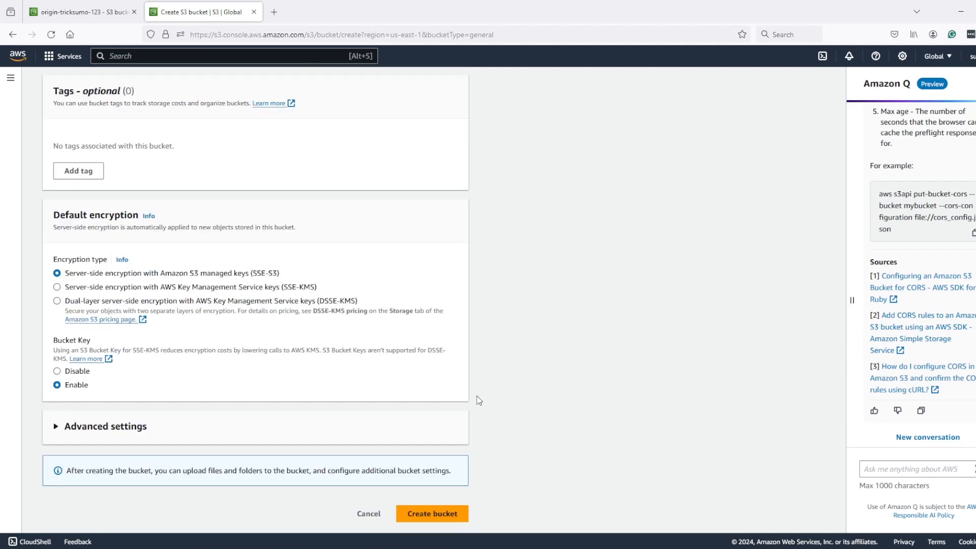
click(435, 513)
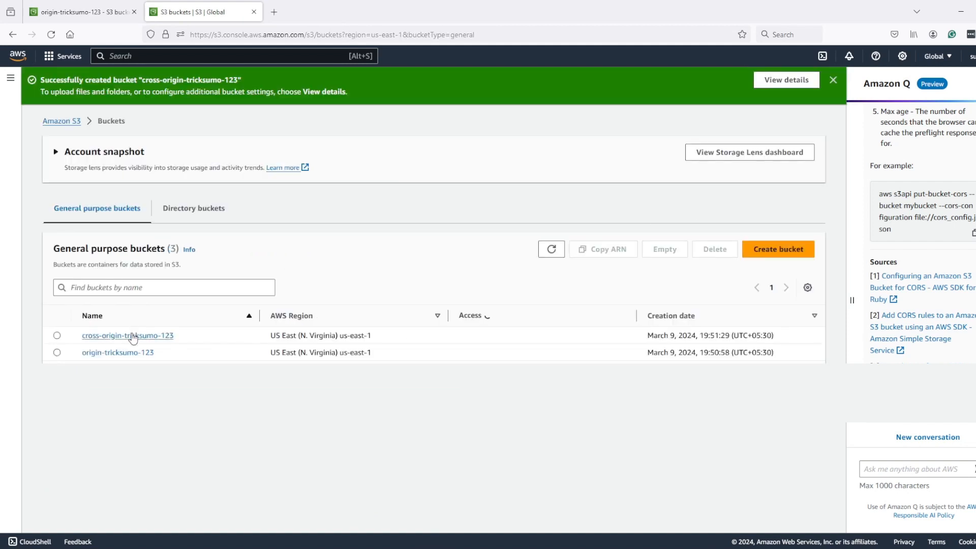
click(134, 335)
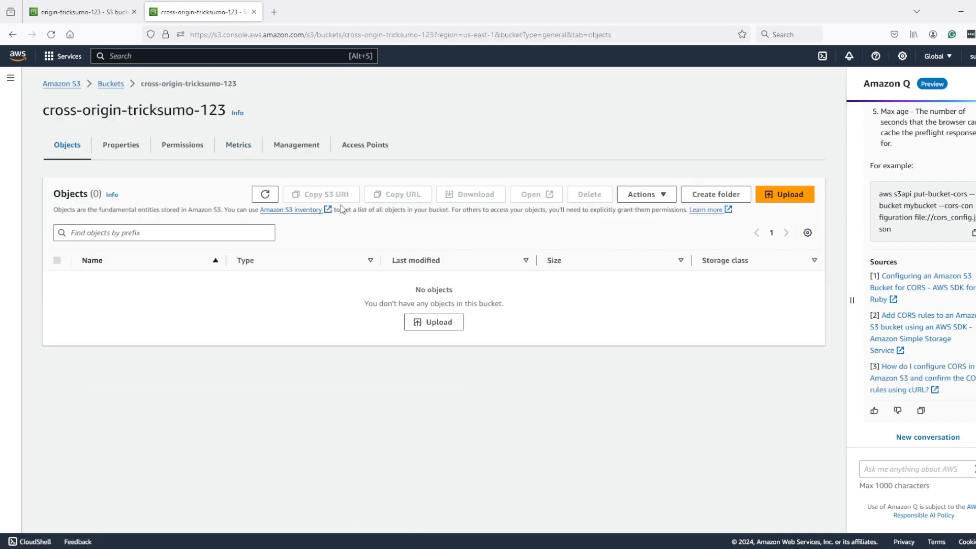
Enable static website hosting on the origin-tricksumo-123 bucket with index.html as the index document and save the changes.
click(102, 11)
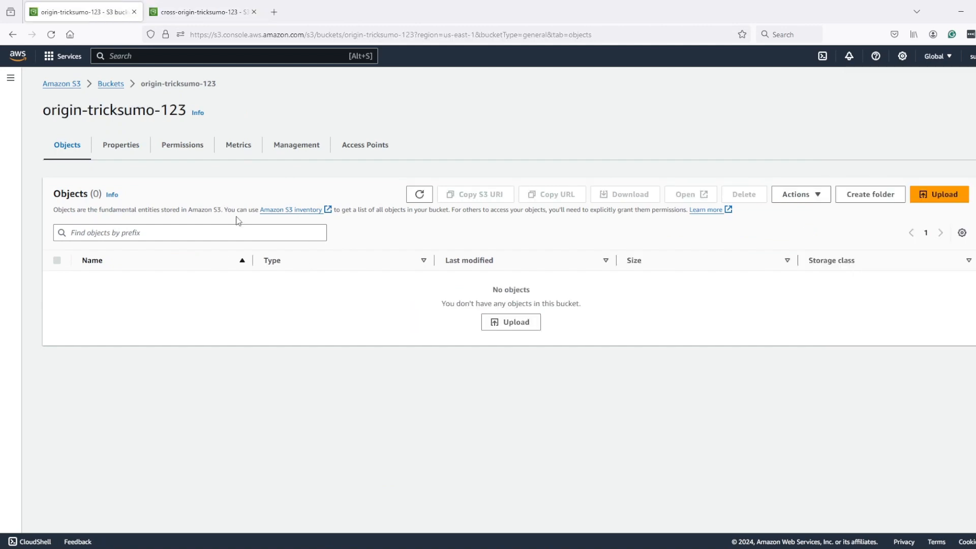
click(129, 149)
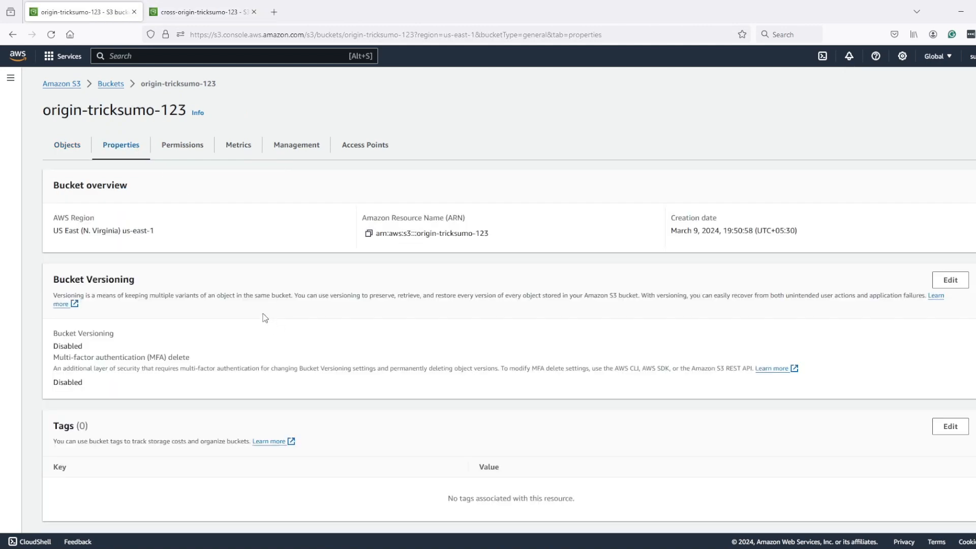
scroll(266, 322, down, 20)
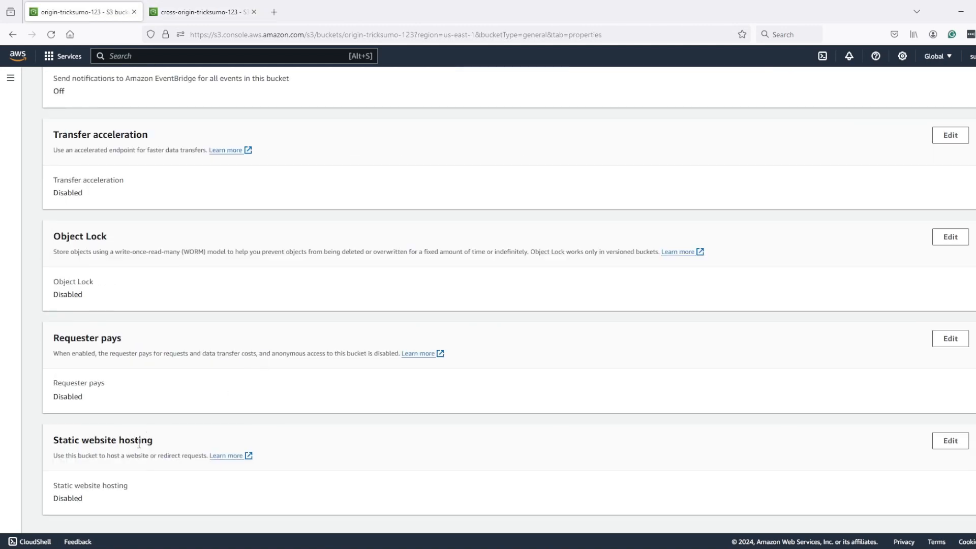
click(952, 442)
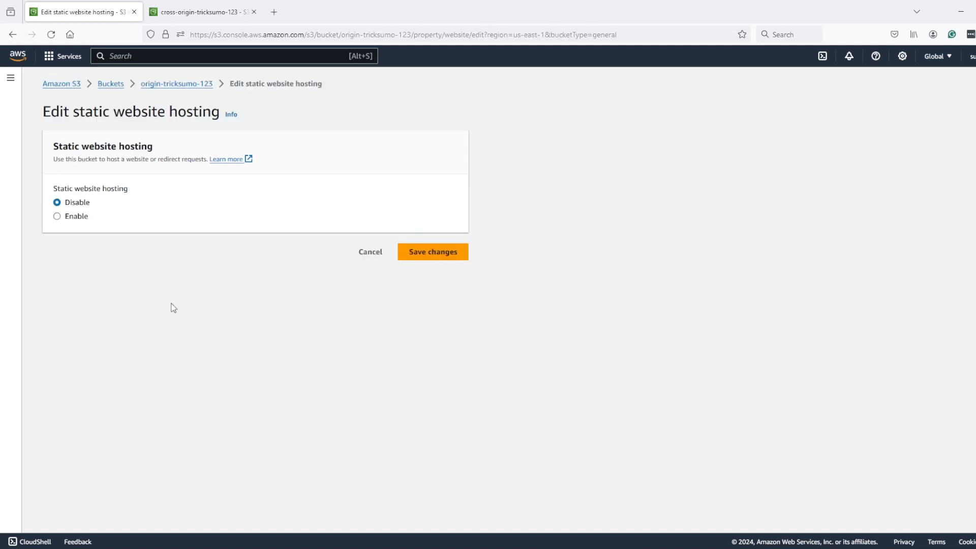
click(92, 216)
scroll(193, 356, down, 5)
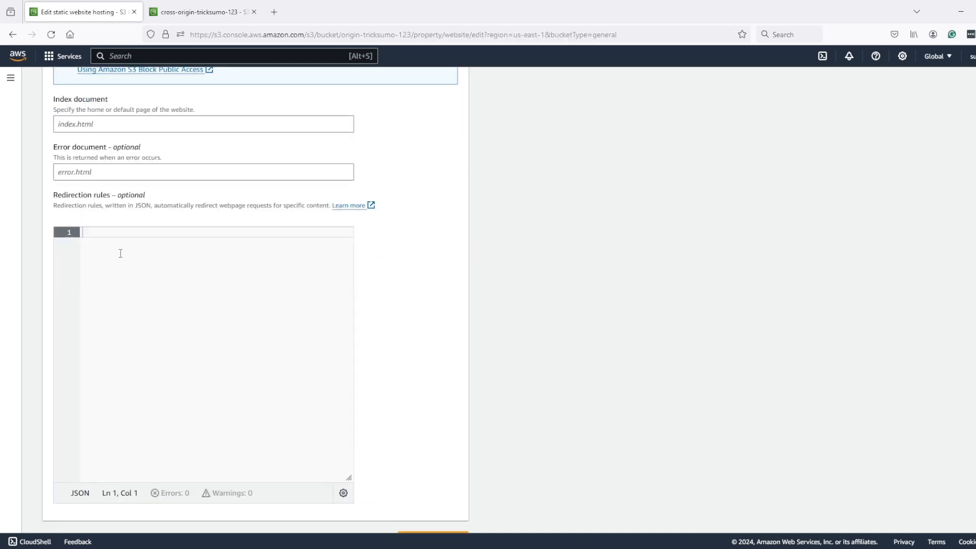
click(135, 123)
text(index.html)
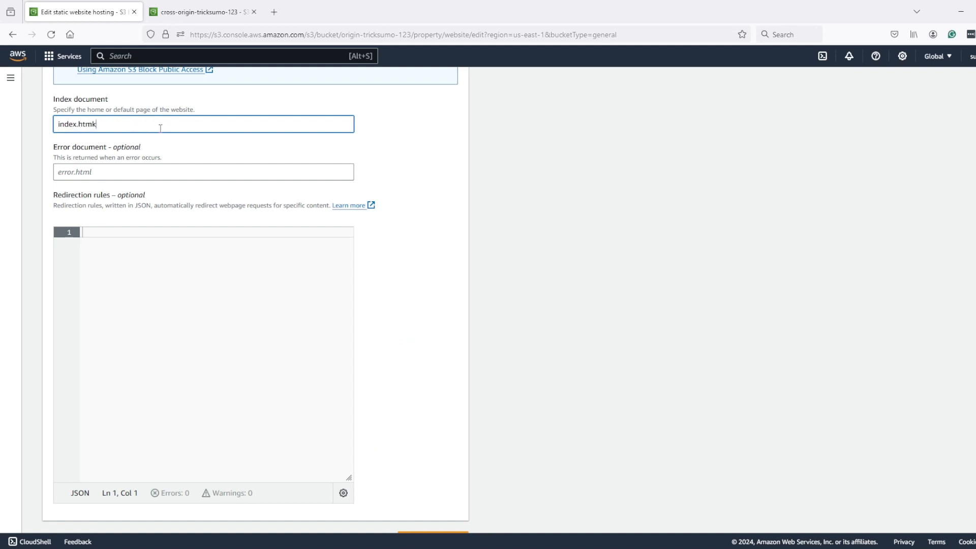
drag(158, 128, 56, 129)
scroll(631, 309, down, 1)
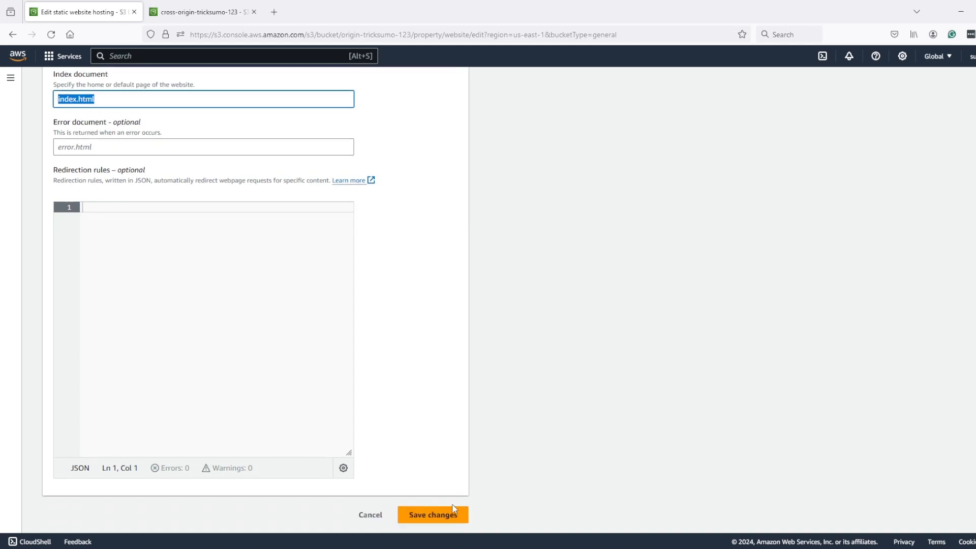
click(454, 513)
Enable static website hosting on the cross-origin-tricksumo-123 bucket with index.html as the index document and save the changes.
click(203, 12)
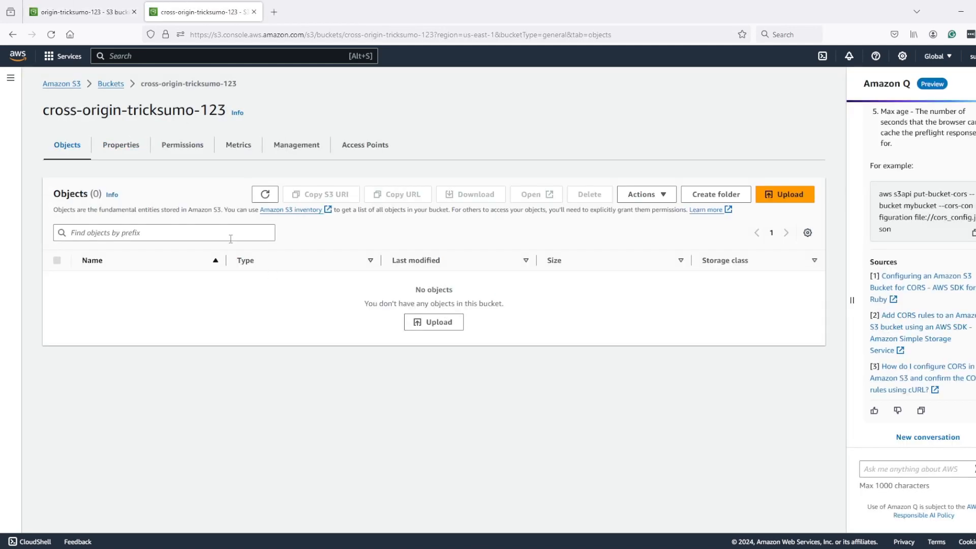
click(131, 146)
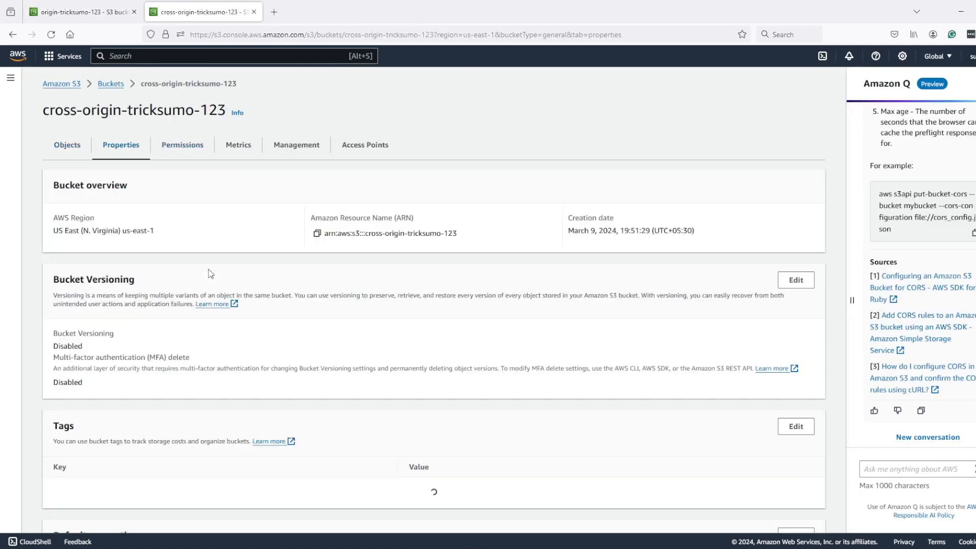
scroll(210, 274, down, 15)
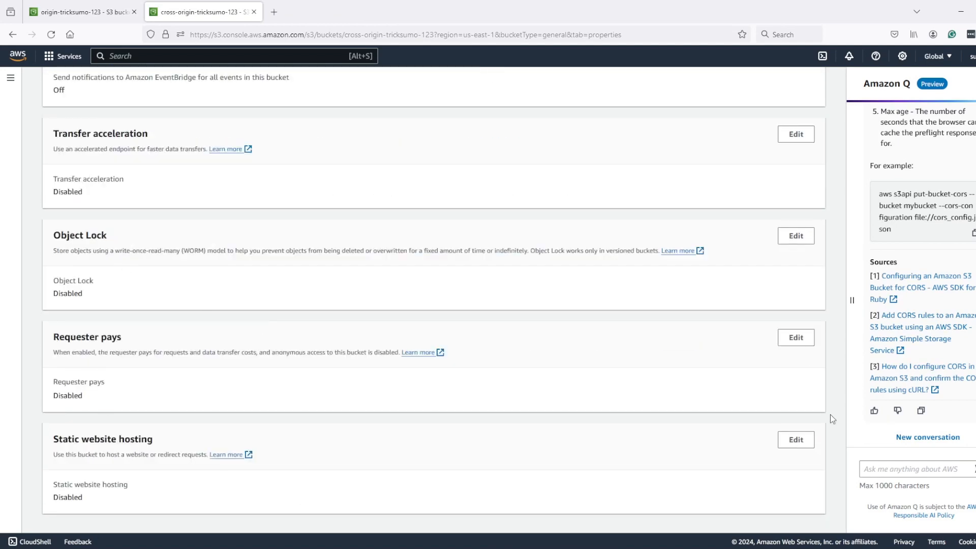
click(793, 442)
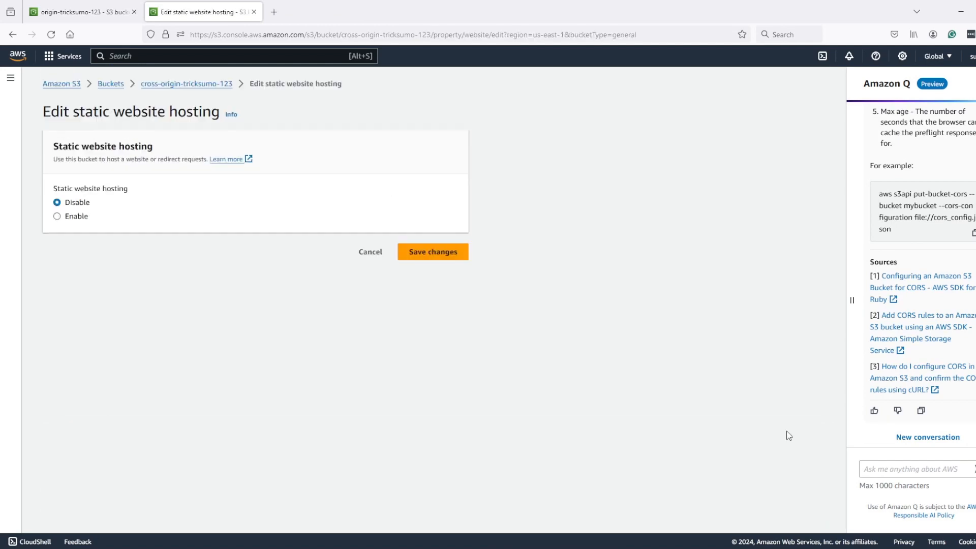
click(88, 213)
scroll(142, 314, down, 3)
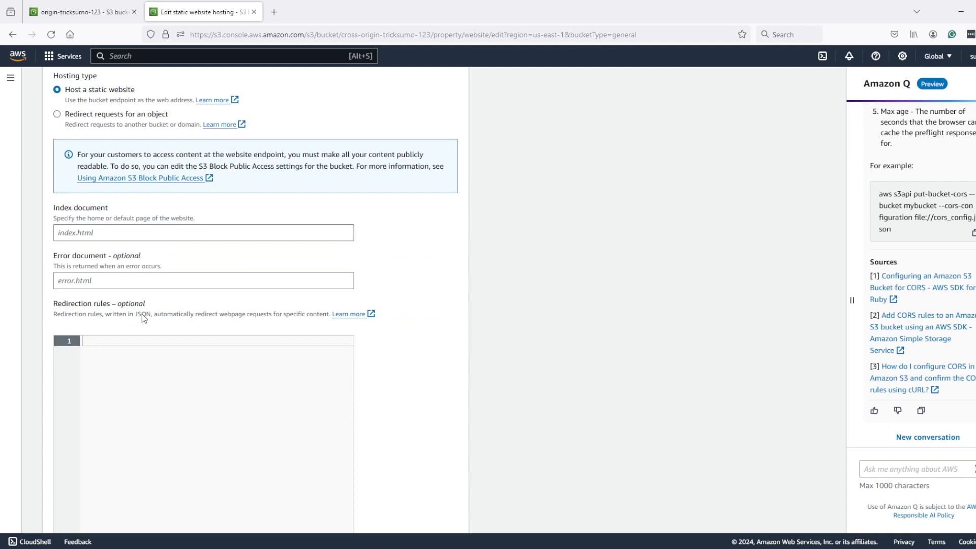
click(95, 232)
text(index.html)
scroll(173, 262, down, 3)
click(432, 513)
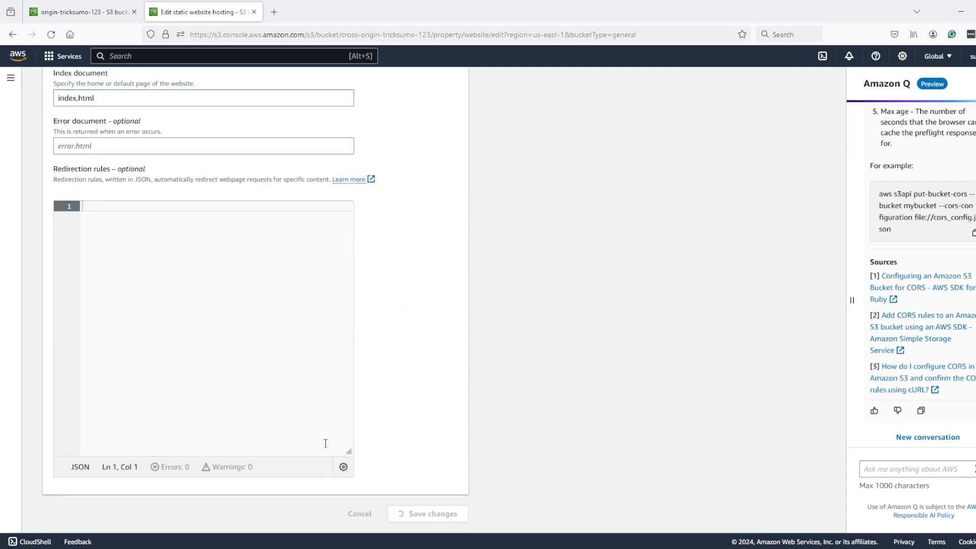
Open the bucket policy of origin-tricksumo-123 for editing and launch the AWS Policy Generator.
click(114, 8)
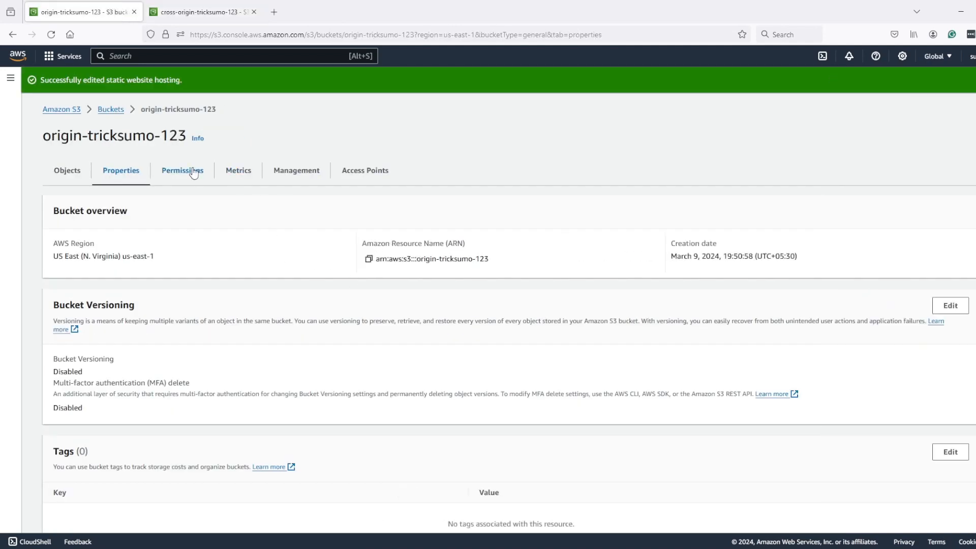
scroll(209, 300, down, 15)
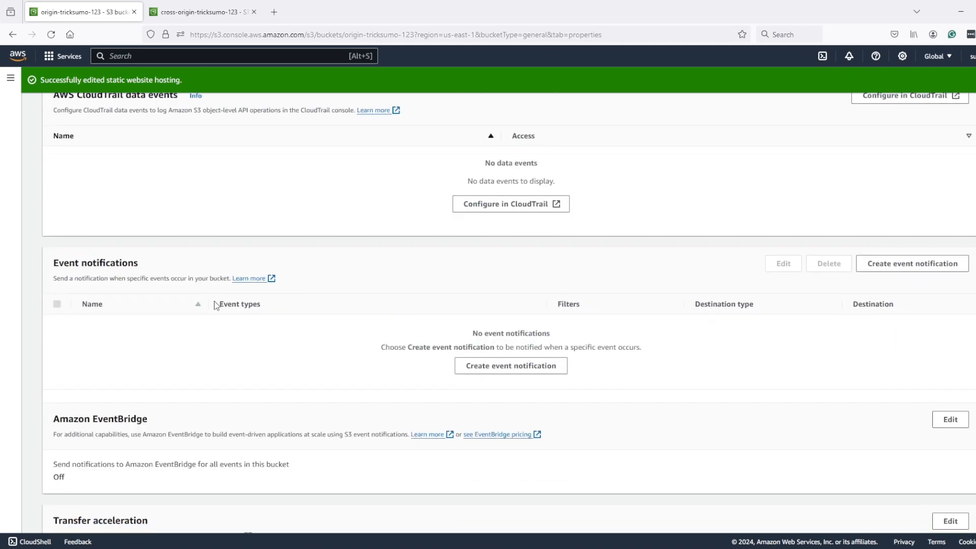
scroll(240, 279, up, 5)
scroll(242, 284, down, 10)
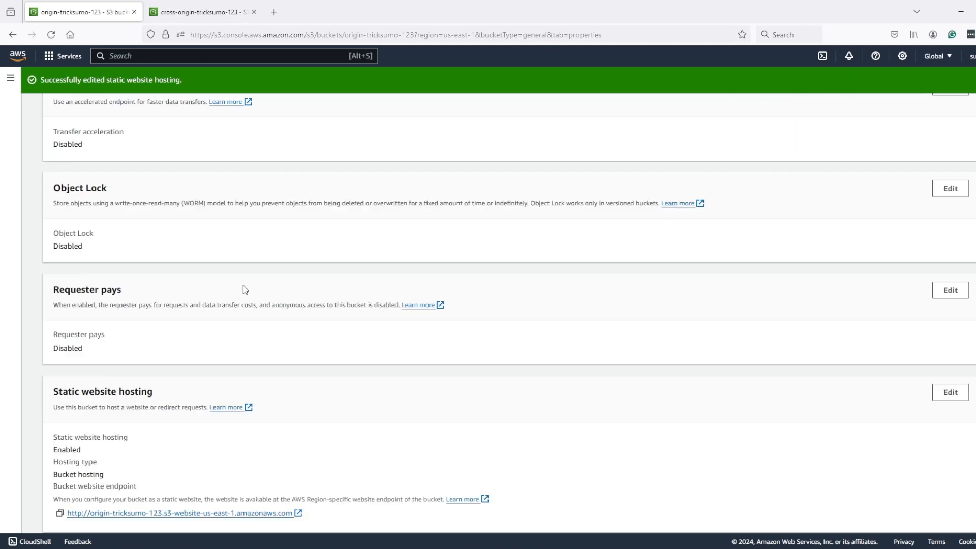
scroll(246, 290, up, 15)
click(193, 171)
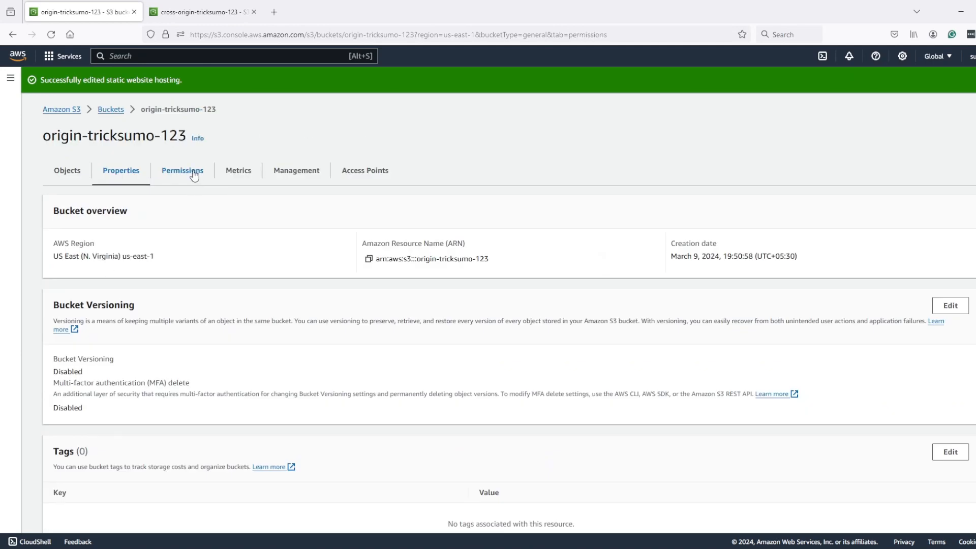
scroll(436, 355, down, 5)
scroll(464, 349, up, 4)
scroll(464, 348, down, 2)
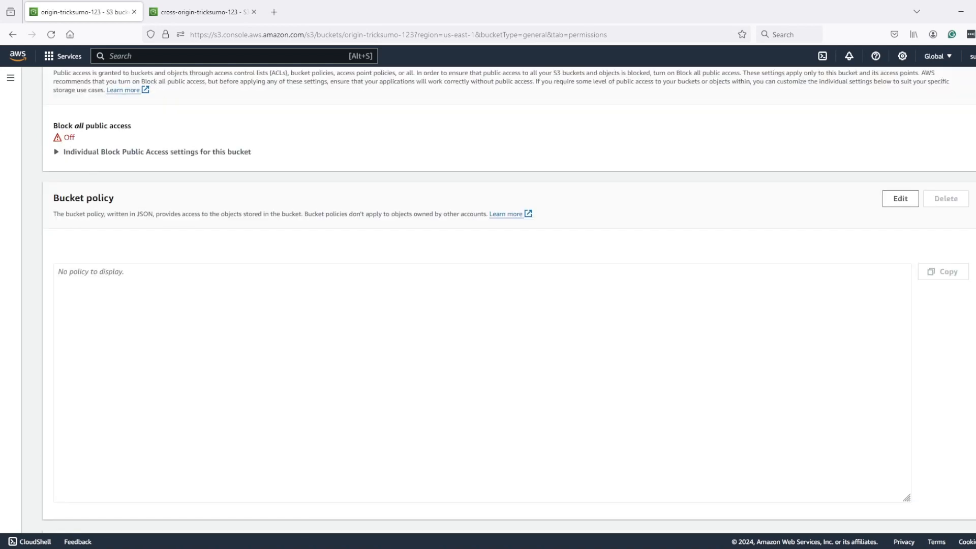
click(904, 199)
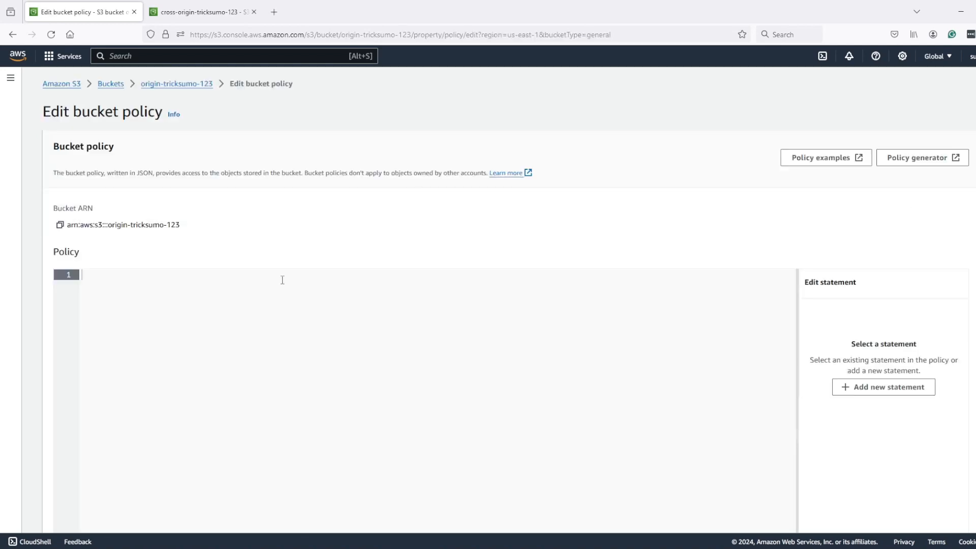
click(936, 160)
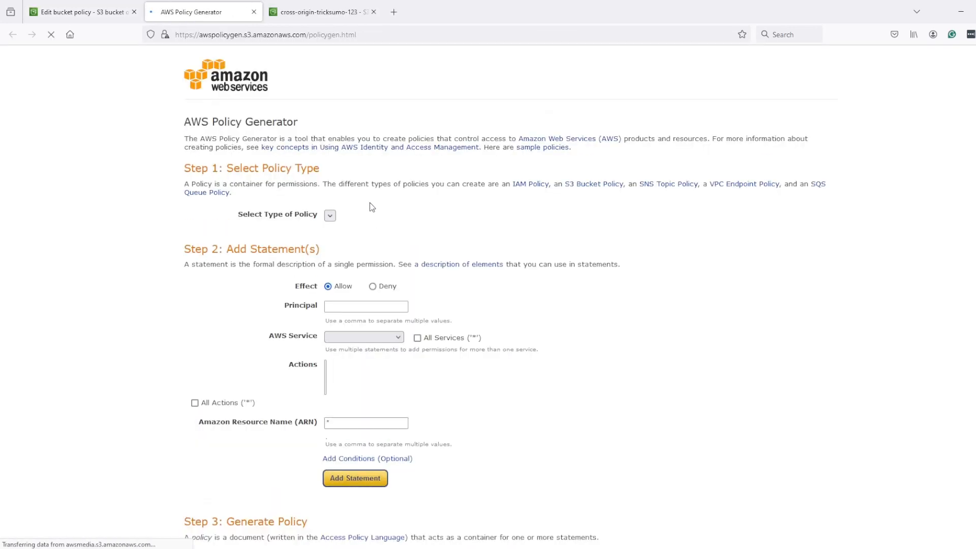
Set the policy type to S3 Bucket Policy and the statement's principal to *, keeping the effect on Allow.
click(344, 214)
click(344, 240)
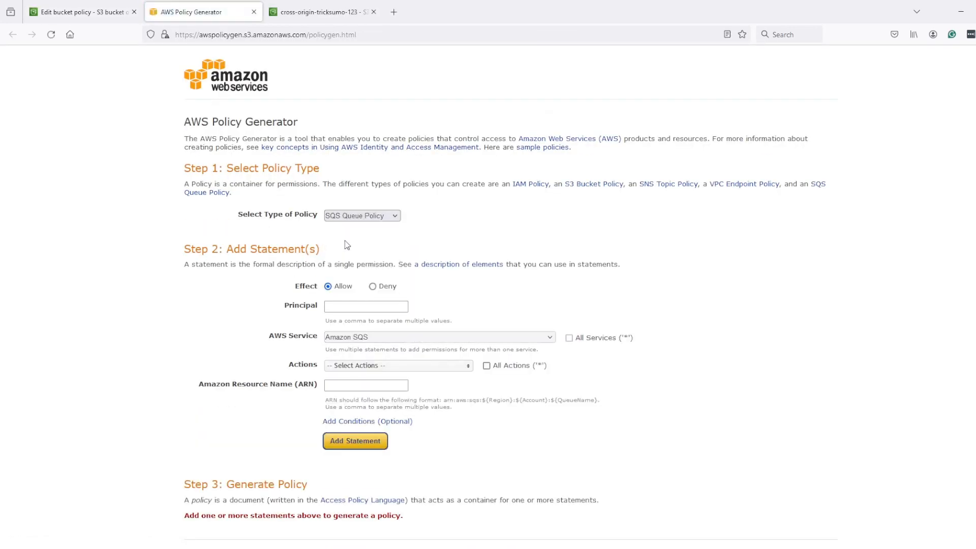
click(341, 306)
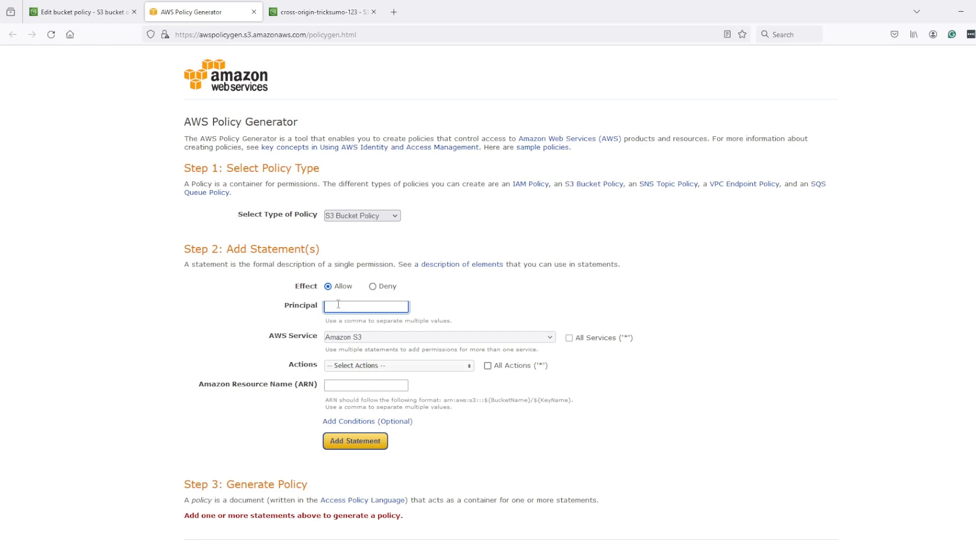
text(*)
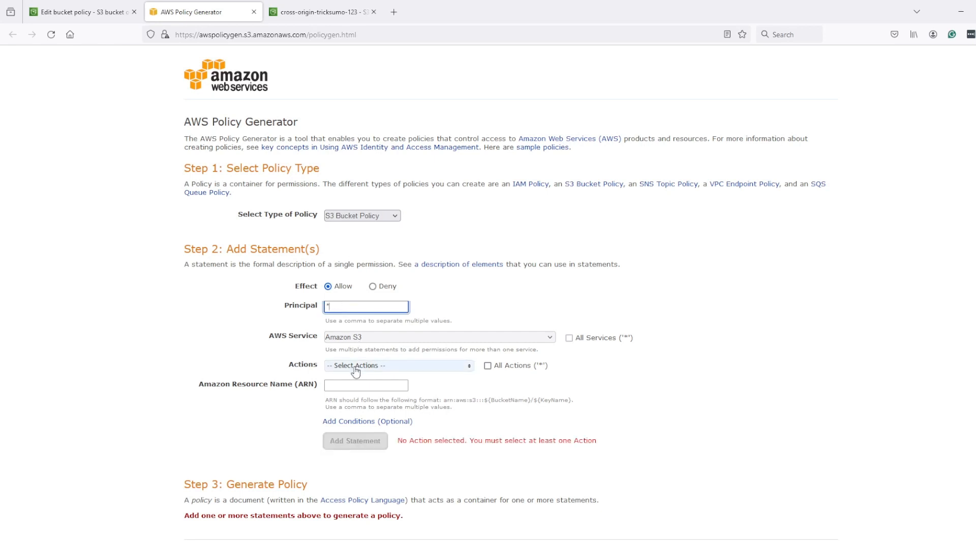
Select the GetObject action for the Amazon S3 policy statement.
click(400, 367)
scroll(387, 402, down, 6)
scroll(384, 408, down, 6)
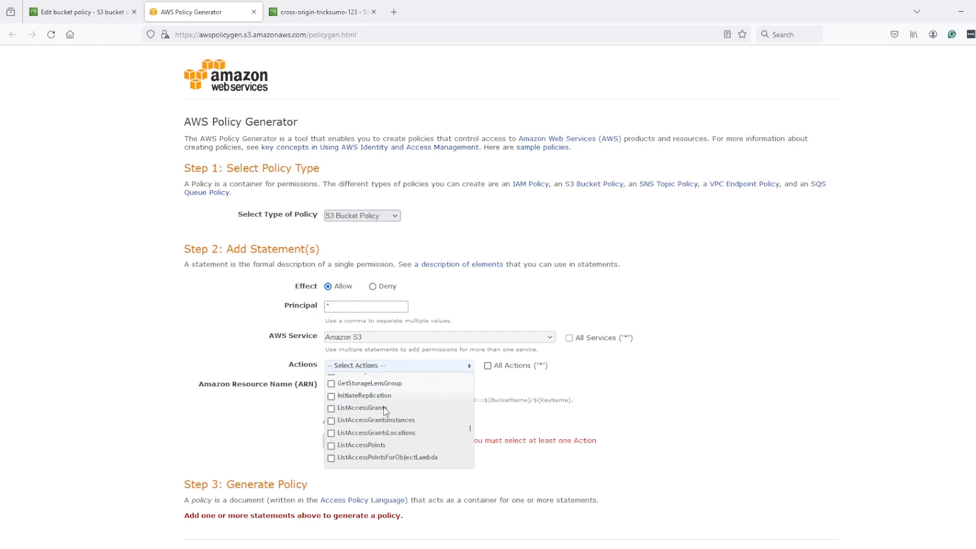
scroll(363, 427, up, 3)
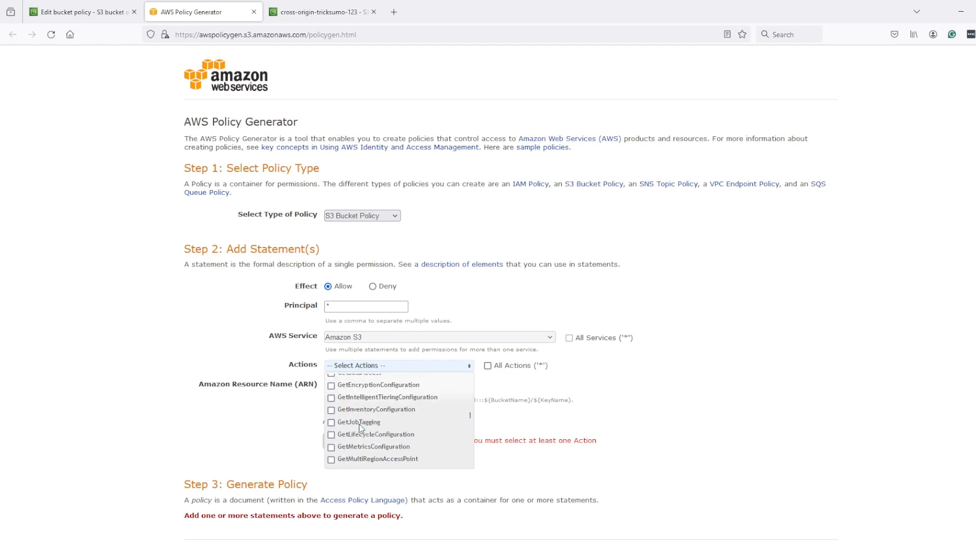
scroll(358, 427, up, 6)
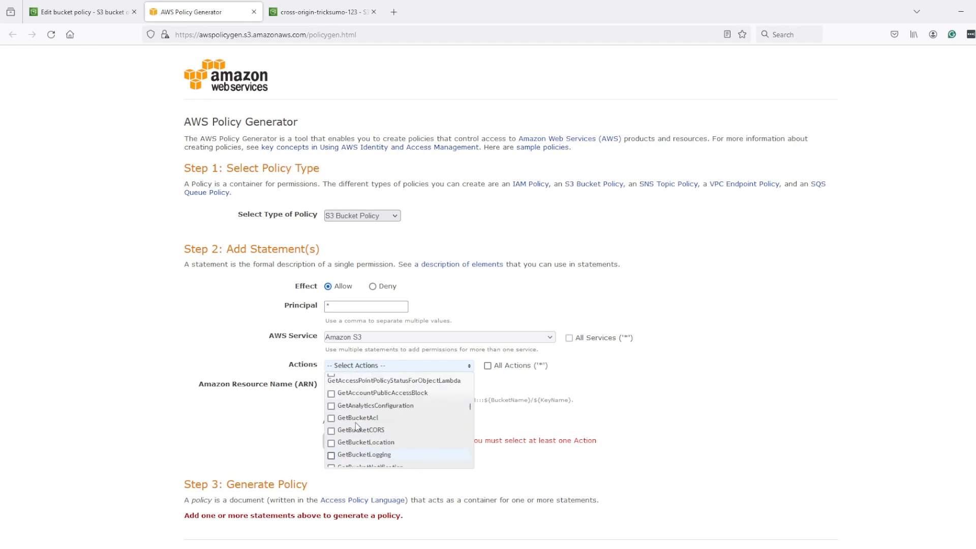
scroll(355, 429, down, 3)
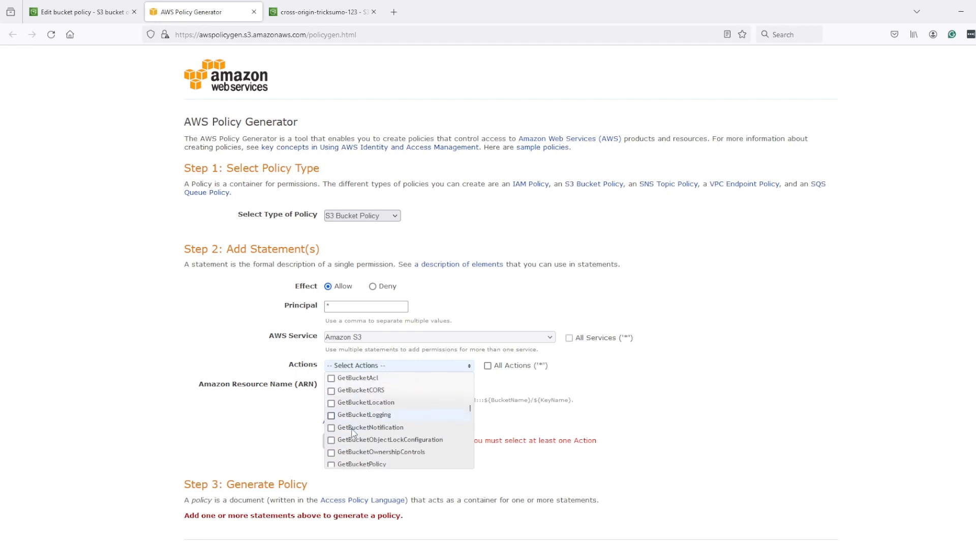
scroll(348, 432, down, 2)
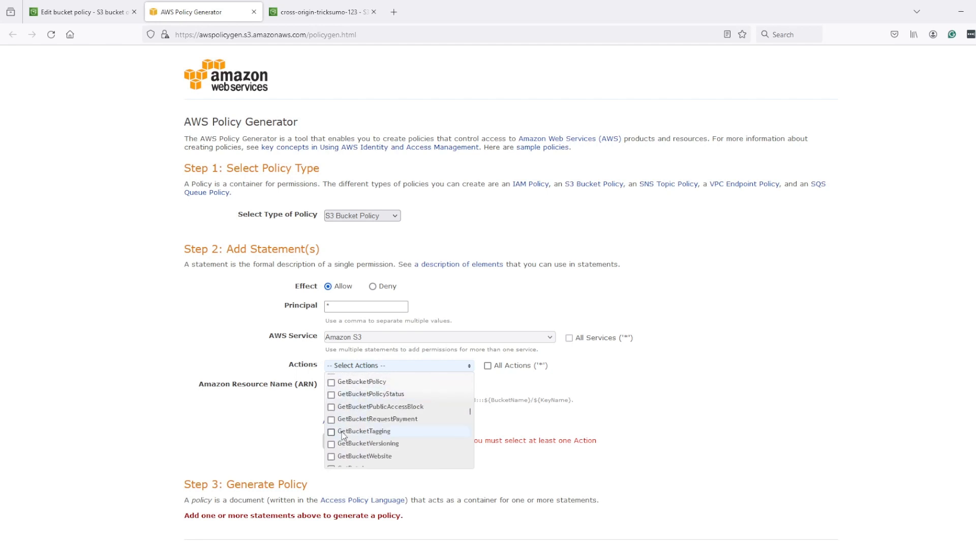
scroll(344, 434, up, 2)
scroll(345, 431, down, 5)
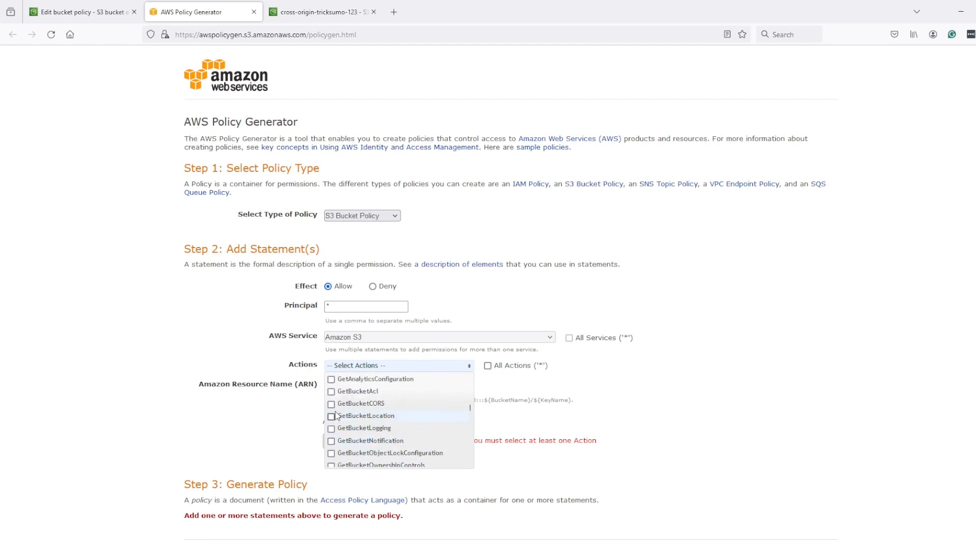
scroll(348, 427, down, 2)
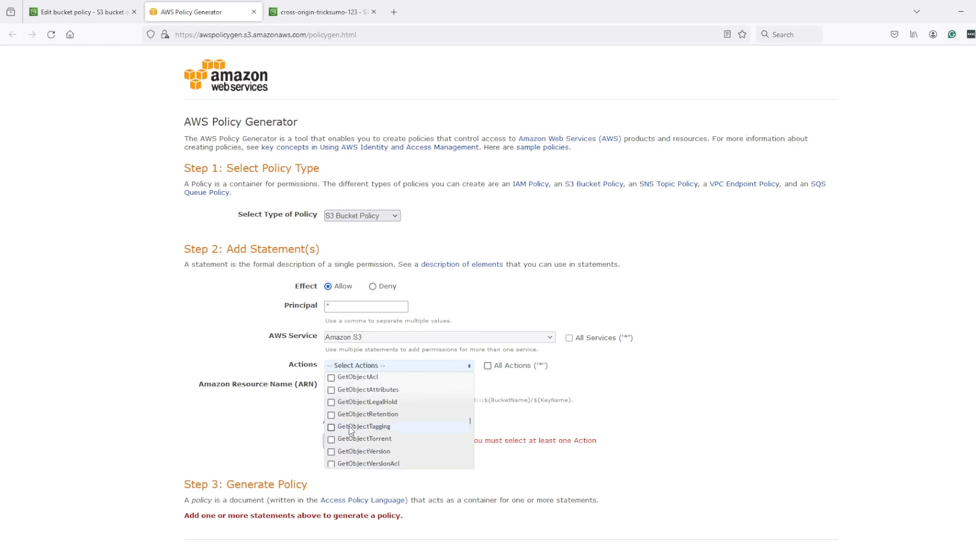
click(338, 415)
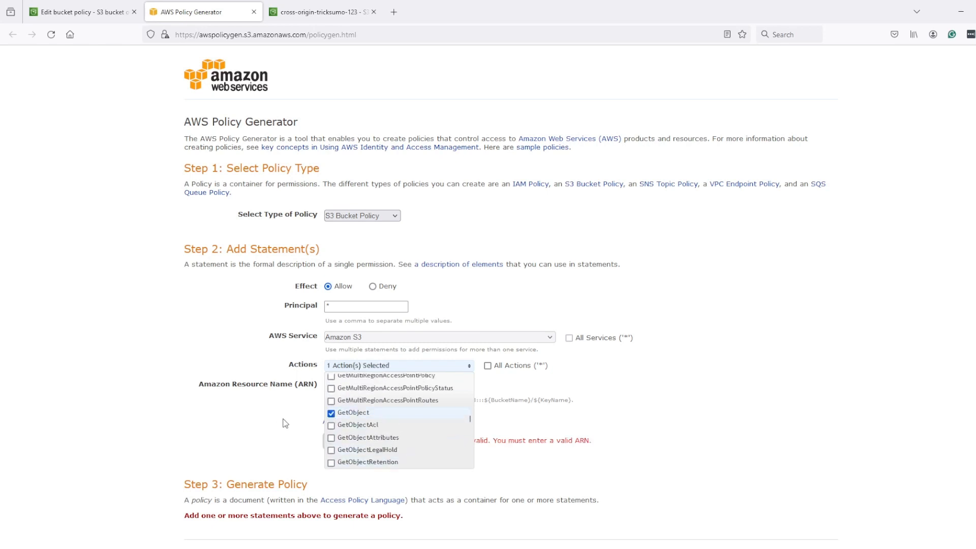
Copy the origin-tricksumo-123 bucket ARN into the statement's resource field, append /*, and add the statement.
click(368, 389)
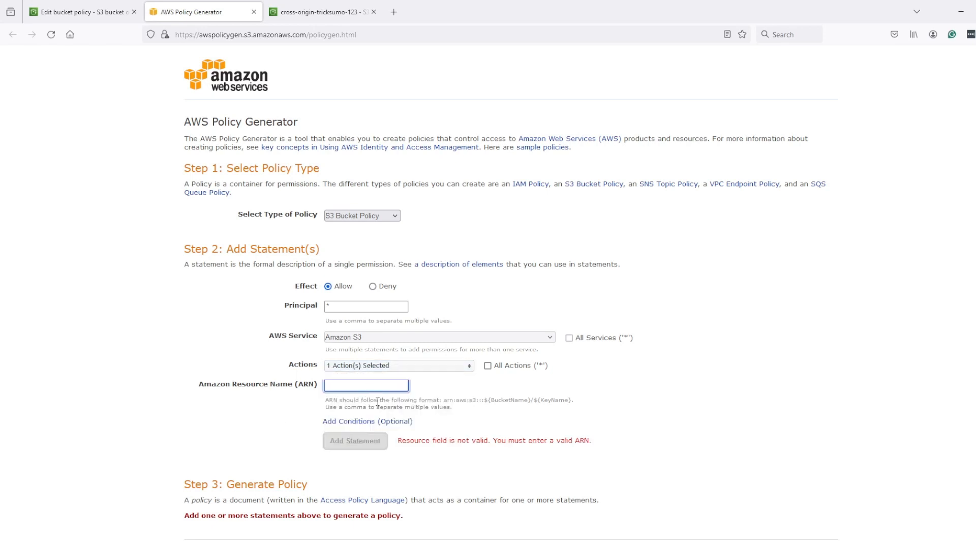
click(82, 12)
click(60, 225)
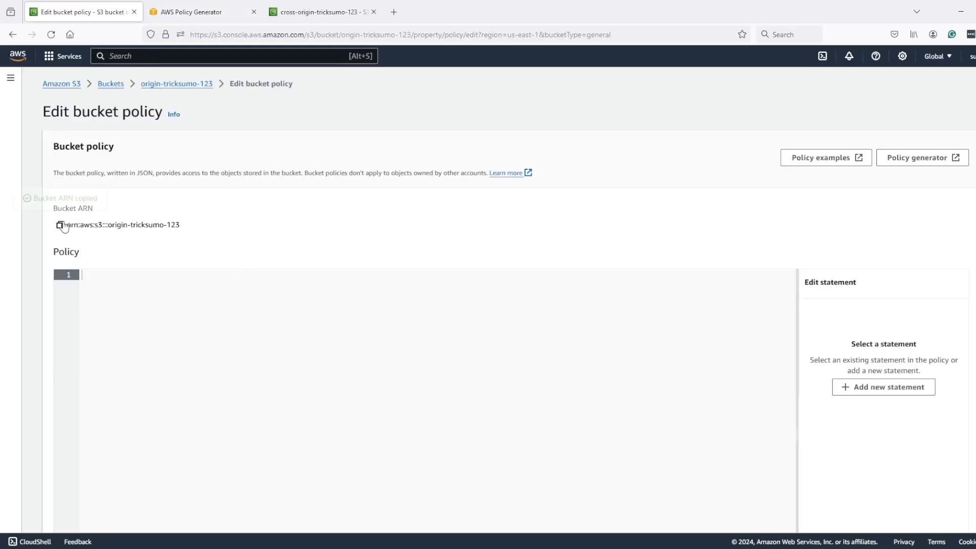
click(192, 12)
key(ctrl+v)
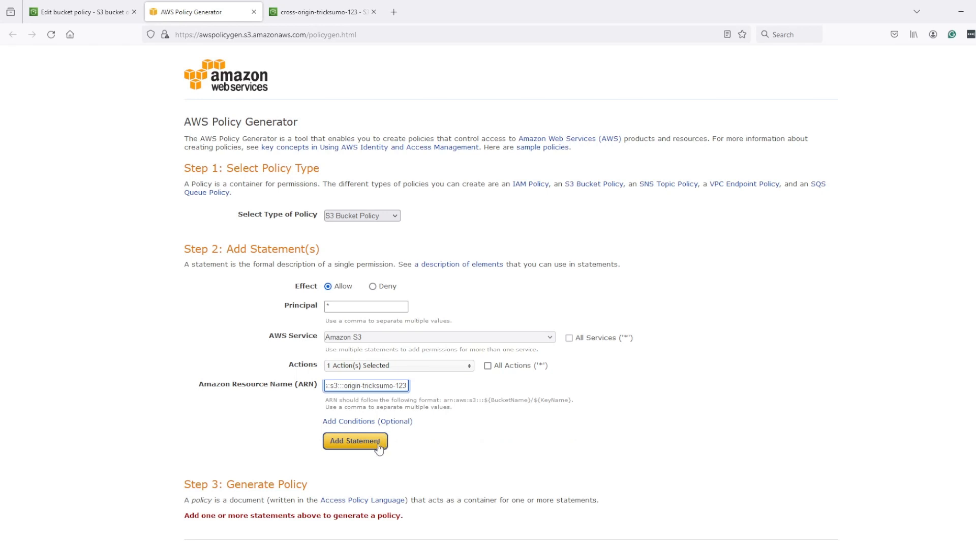
text(/*)
click(369, 441)
Generate the policy and copy the entire JSON document.
scroll(370, 442, down, 3)
click(382, 438)
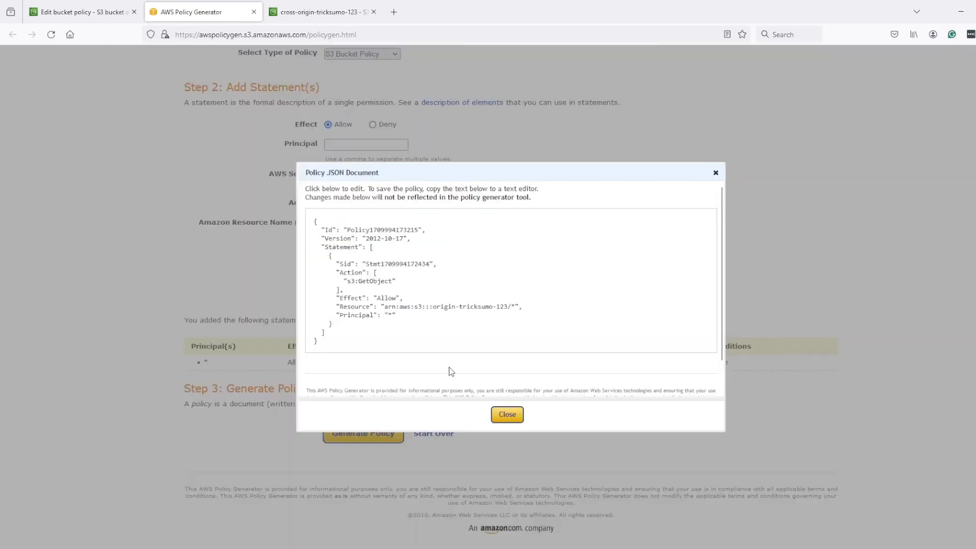
click(335, 339)
key(ctrl+a)
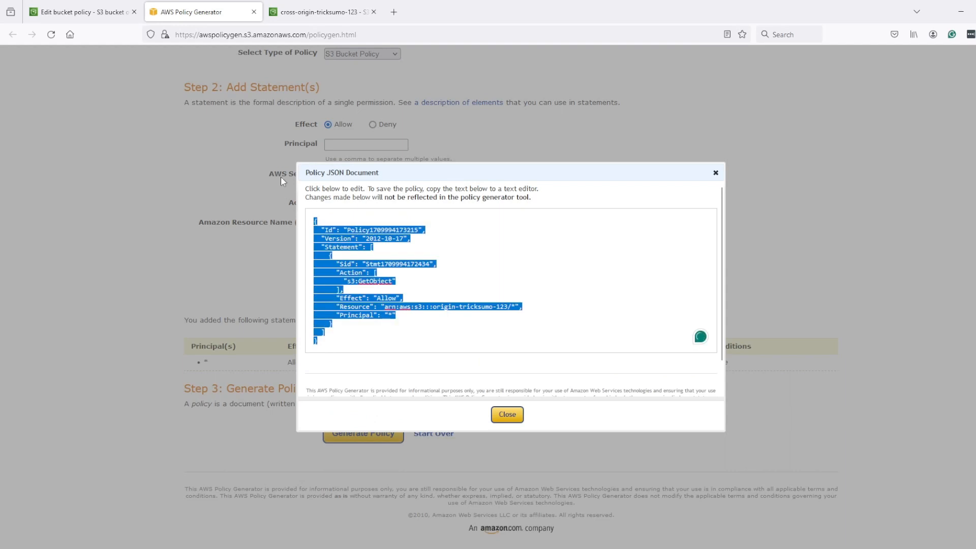
key(ctrl+c)
Paste the generated JSON as the bucket policy of origin-tricksumo-123 and save the changes.
click(81, 12)
key(ctrl+v)
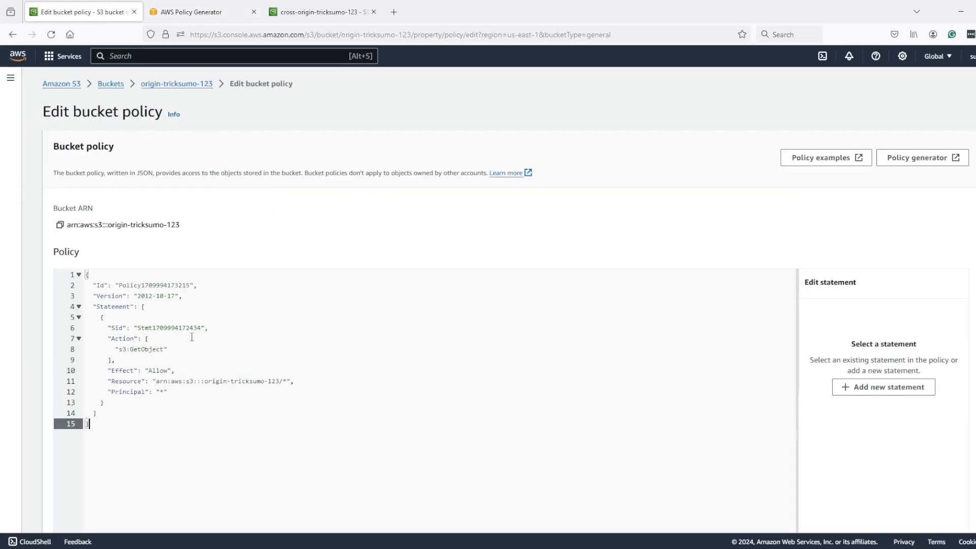
scroll(418, 287, down, 3)
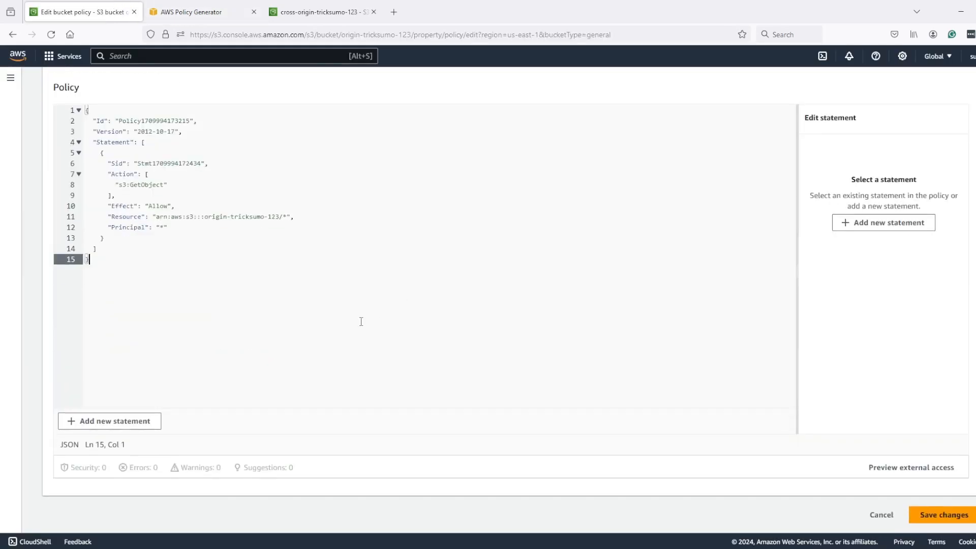
click(937, 513)
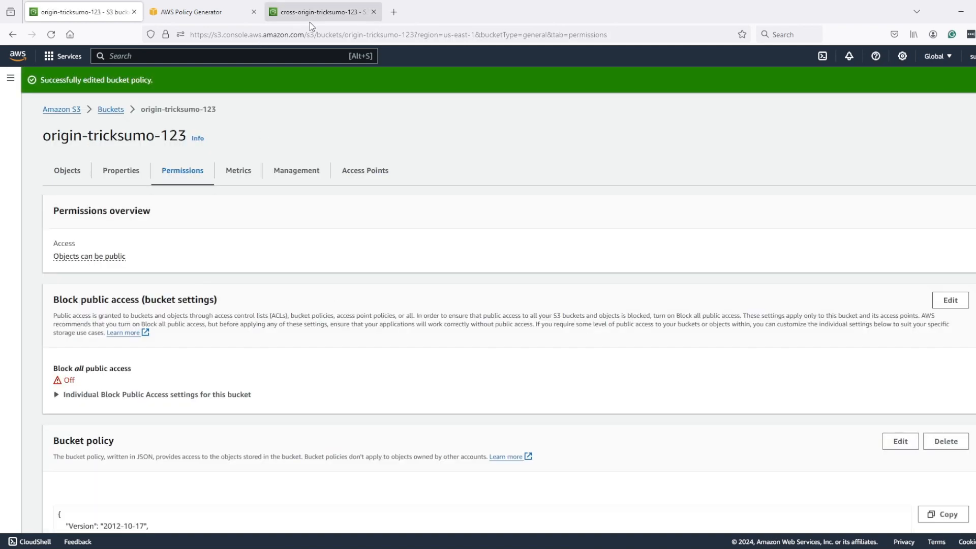
Open the bucket policy of cross-origin-tricksumo-123 for editing and paste the same generated JSON into it.
click(309, 20)
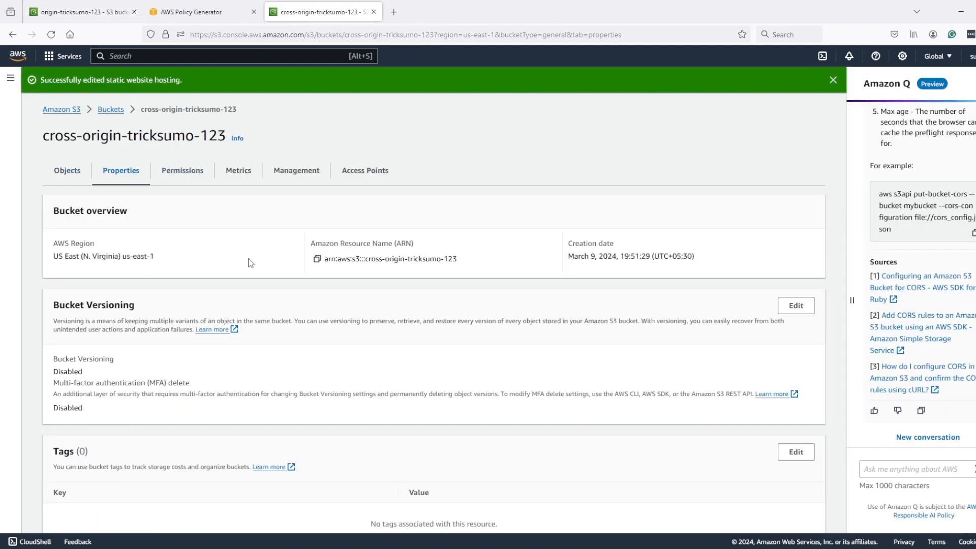
scroll(196, 331, down, 3)
scroll(244, 364, up, 3)
click(183, 171)
scroll(706, 392, down, 3)
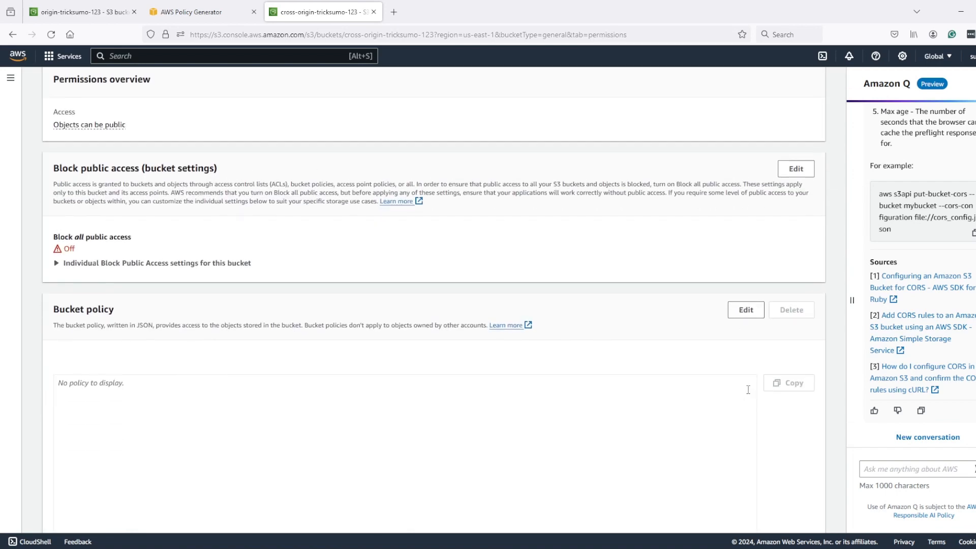
click(747, 307)
key(ctrl+v)
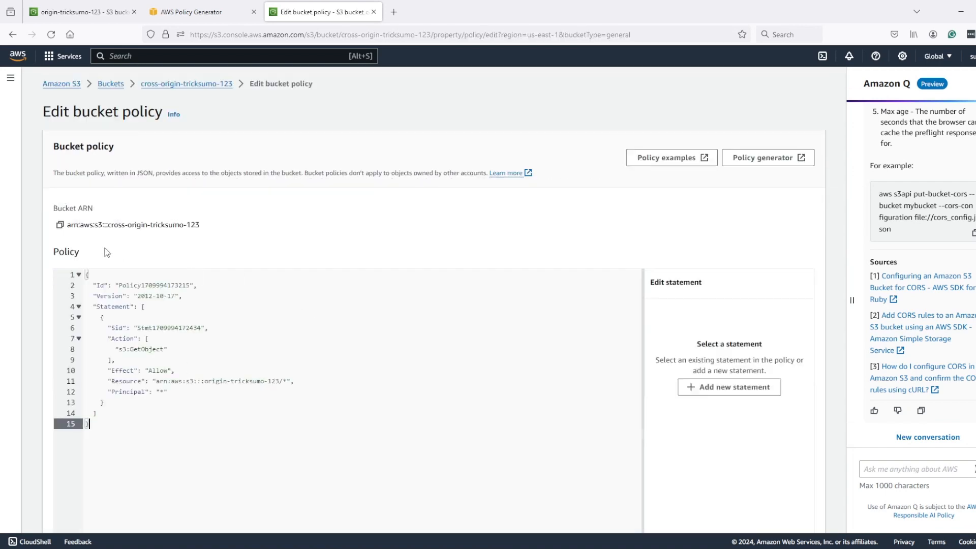
Replace the policy's resource ARN with arn:aws:s3:::cross-origin-tricksumo-123, keeping the /* suffix, and save the changes.
click(60, 225)
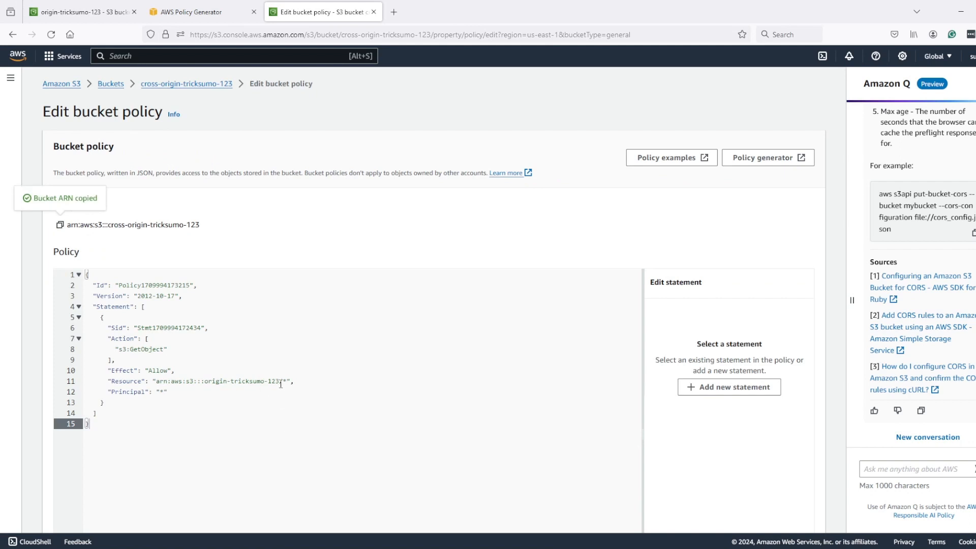
drag(280, 383, 156, 382)
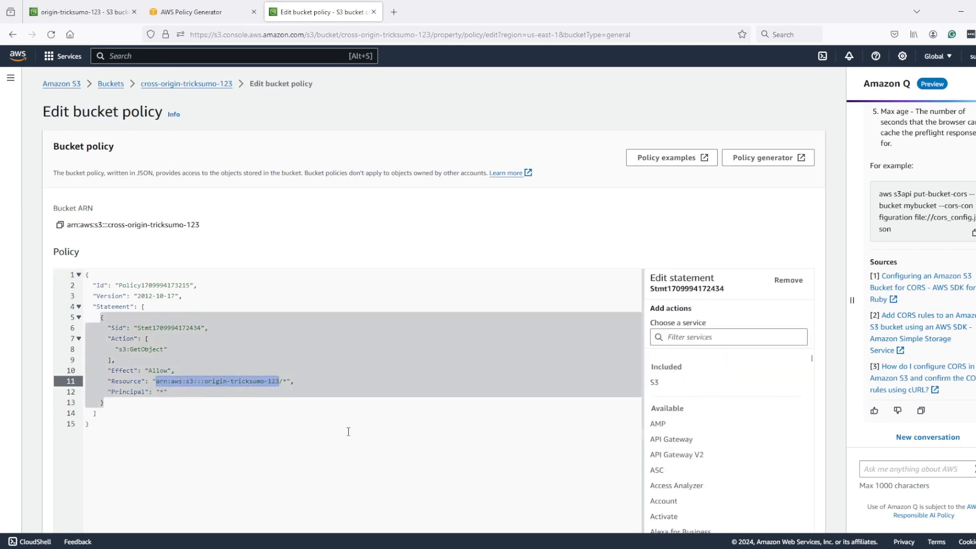
key(ctrl+v)
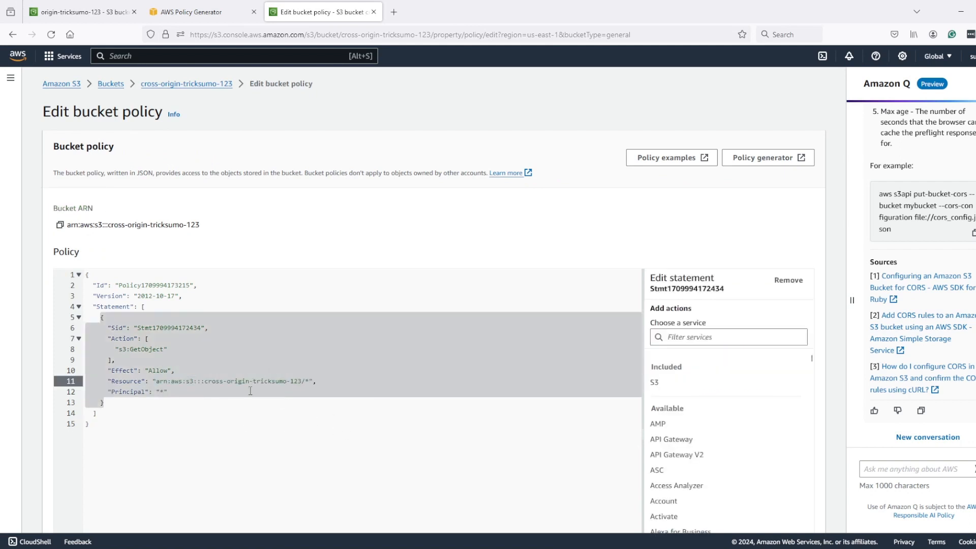
scroll(535, 271, down, 3)
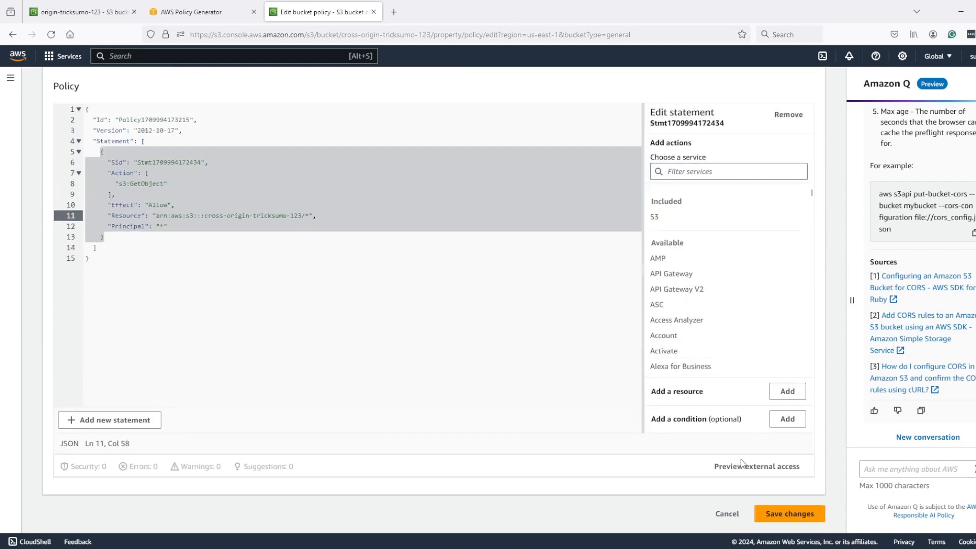
click(778, 514)
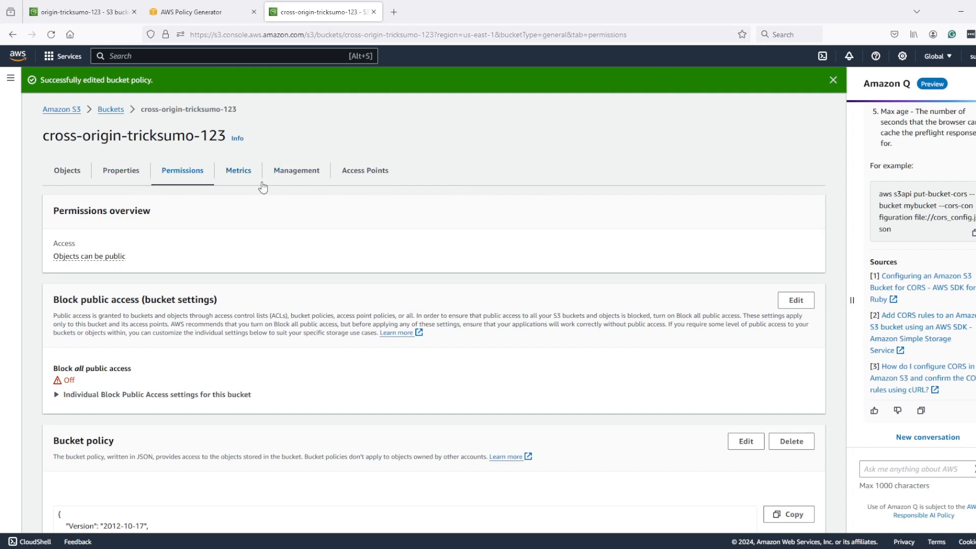
Upload index.html to the origin-tricksumo-123 bucket and close the upload status page.
click(100, 11)
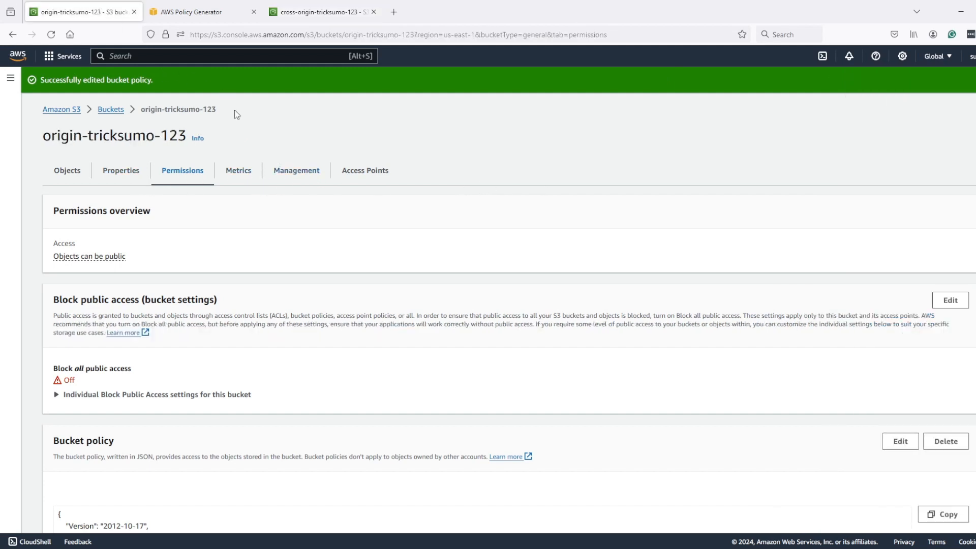
click(66, 171)
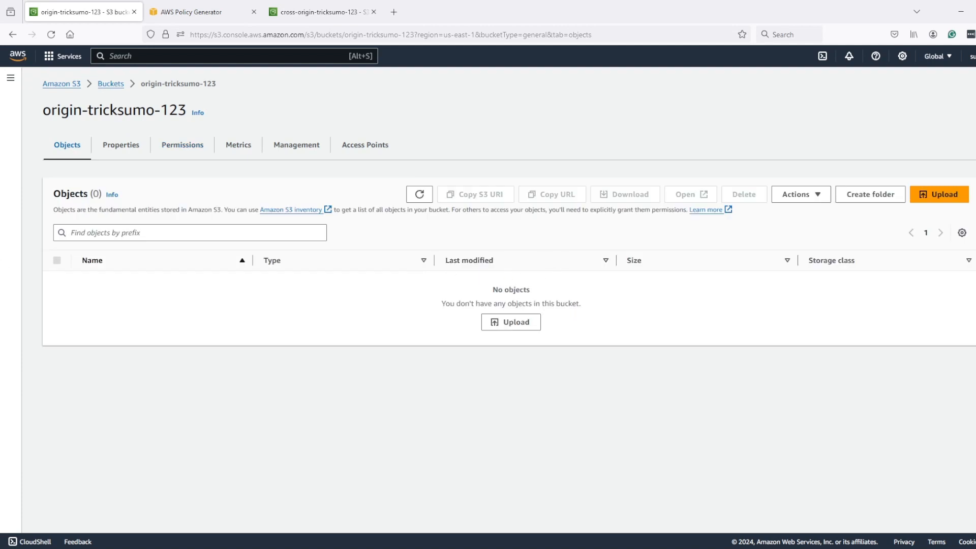
drag(58, 371, 420, 302)
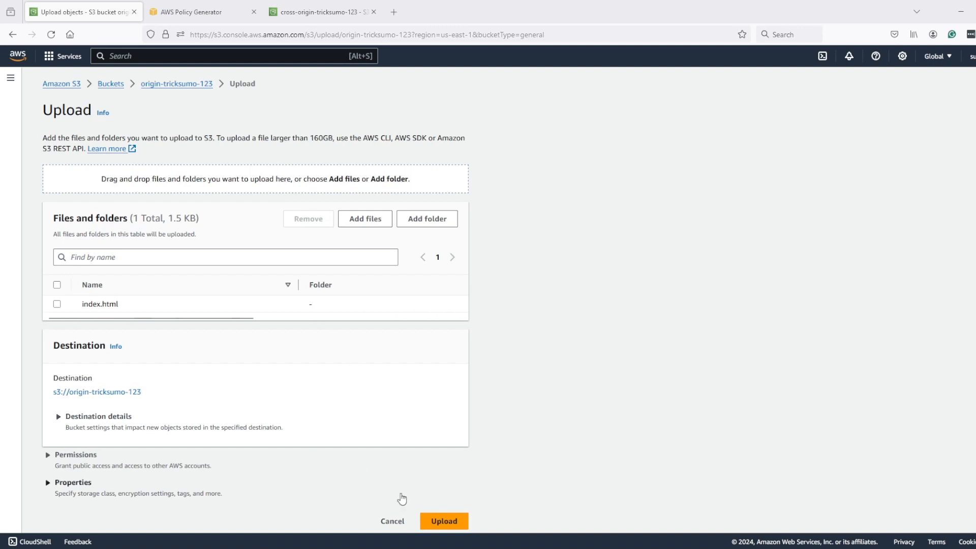
click(449, 521)
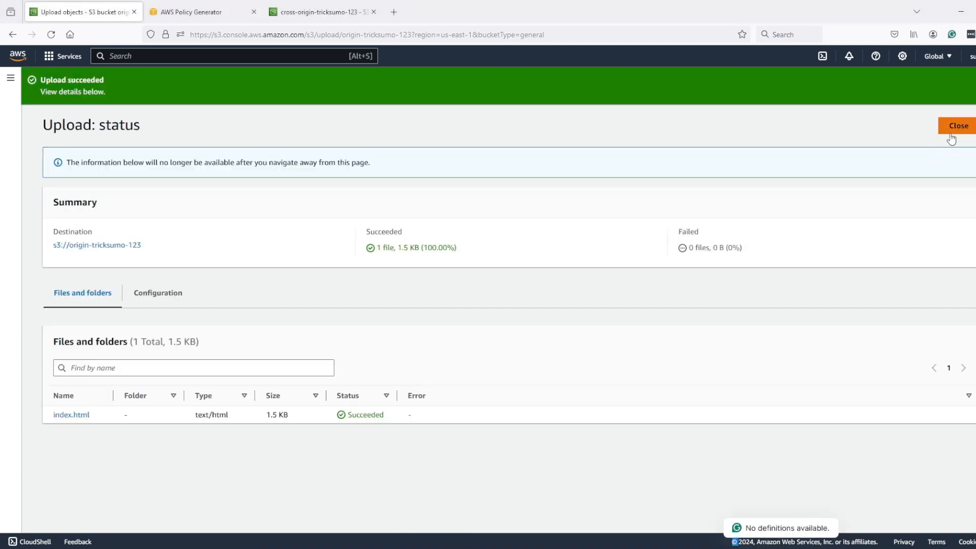
click(954, 127)
Open the uploaded index.html object of origin-tricksumo-123 as a web page in the browser.
click(108, 280)
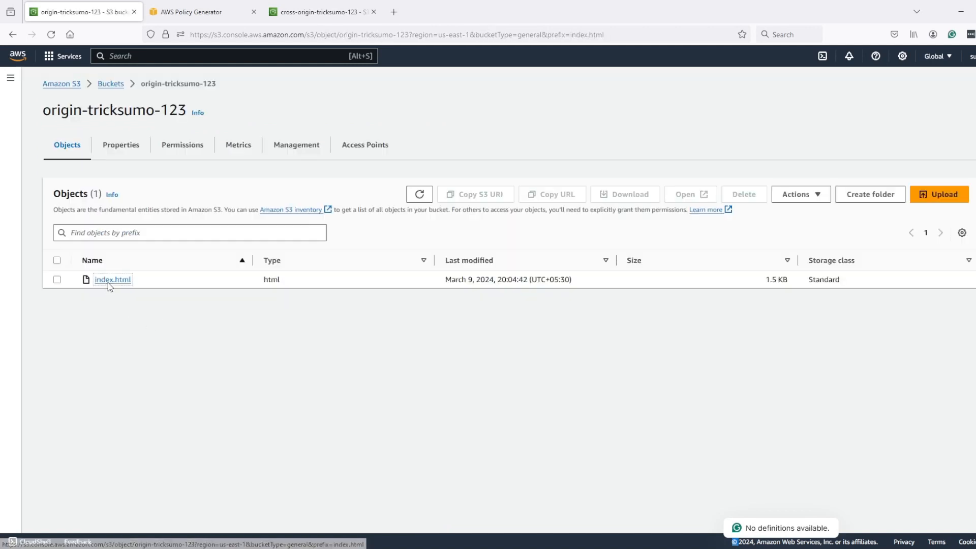
click(859, 117)
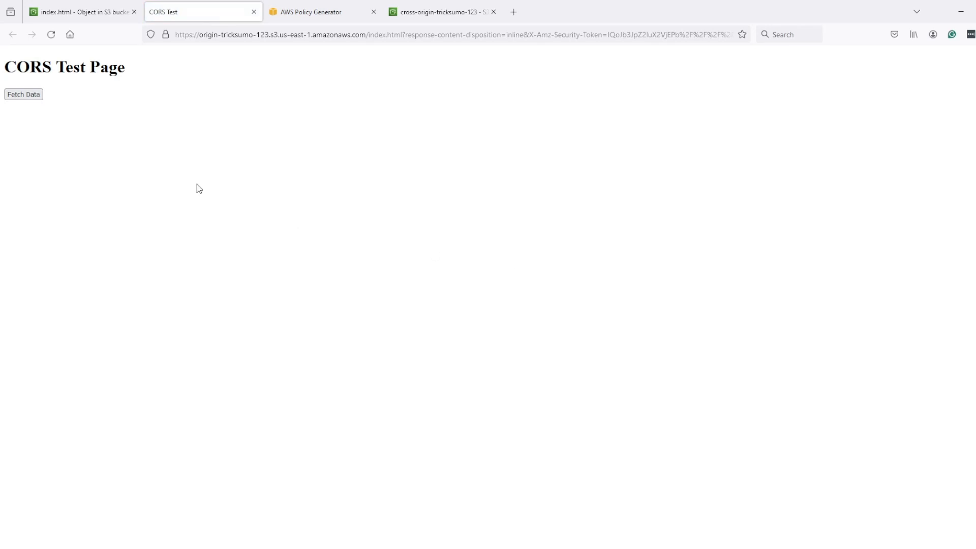
key(ctrl+shift+Tab)
key(ctrl+Tab)
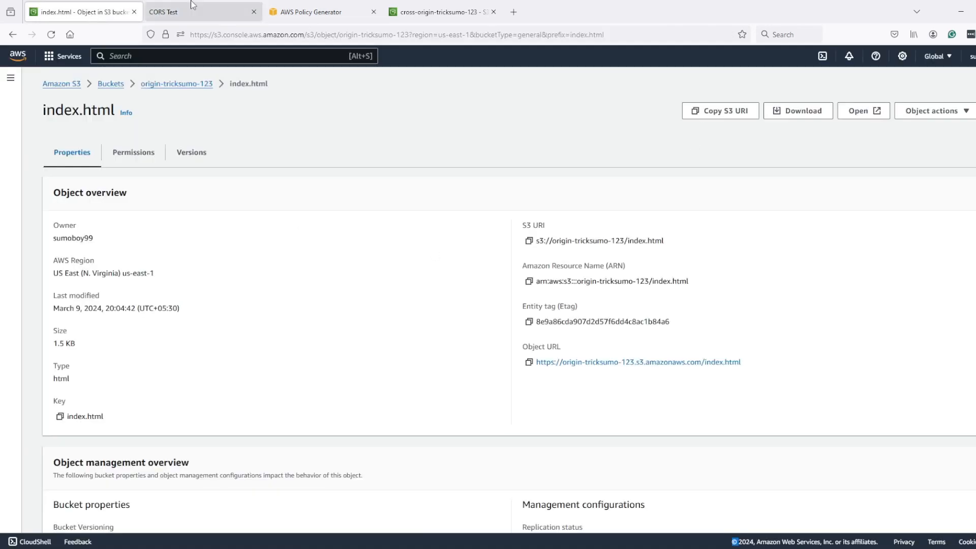
View the CORS Test page's source and examine the fetch call's method and its data.json URL.
right_click(227, 136)
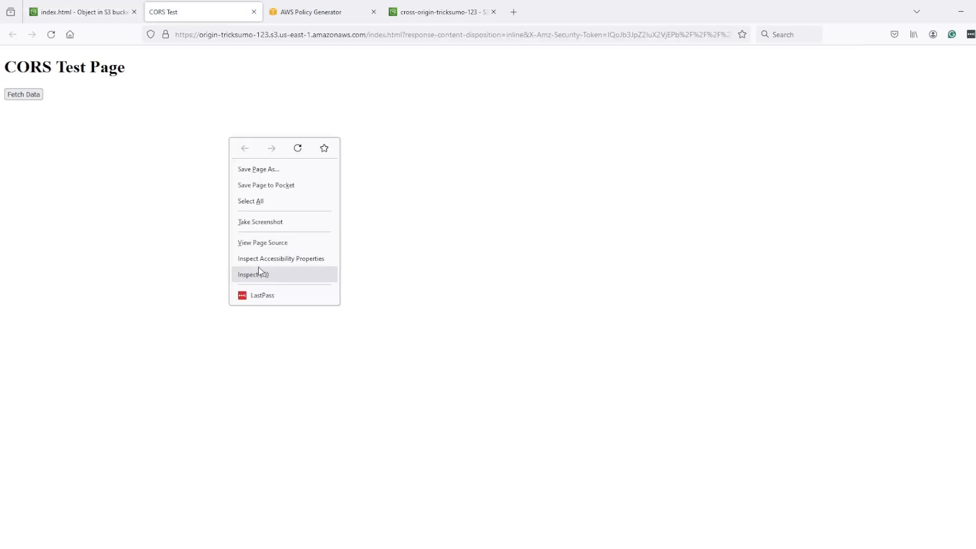
click(255, 244)
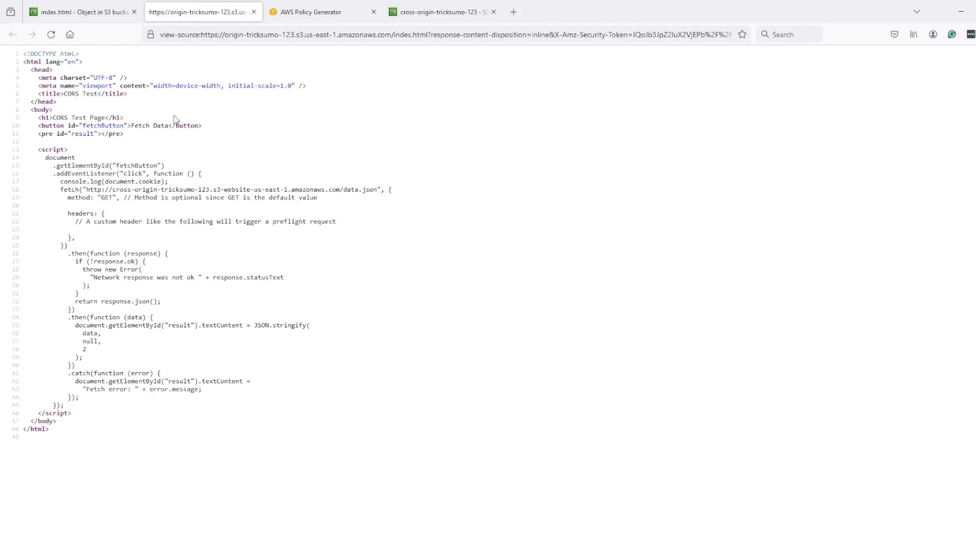
drag(34, 77, 102, 334)
click(186, 185)
drag(65, 198, 183, 198)
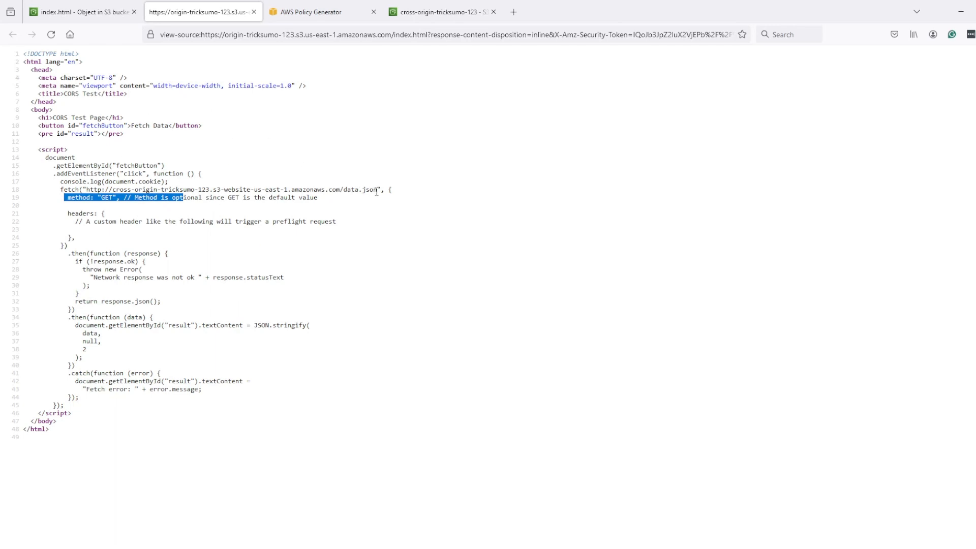
drag(377, 191, 87, 196)
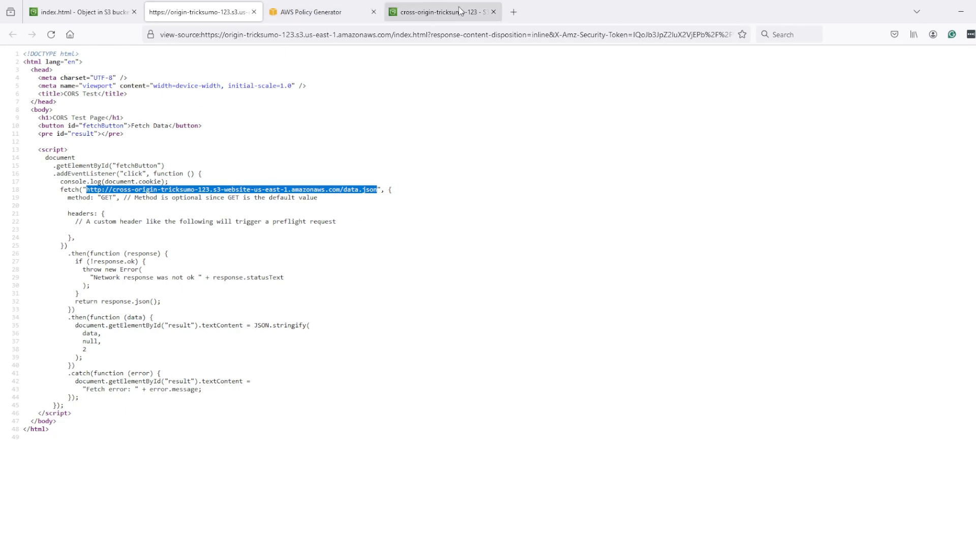
Close the page source and the AWS Policy Generator, leaving the two S3 console pages open.
click(227, 2)
key(ctrl+w)
click(122, 2)
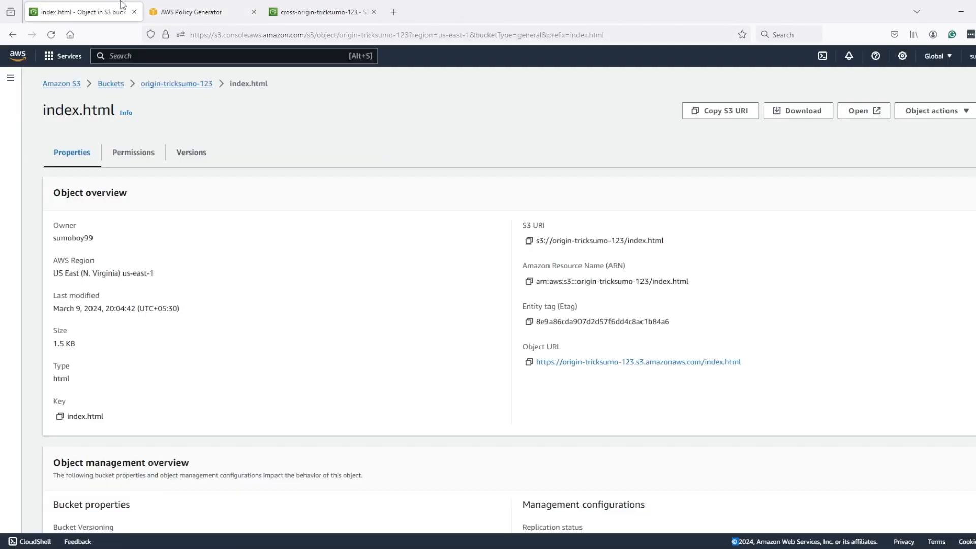
click(204, 12)
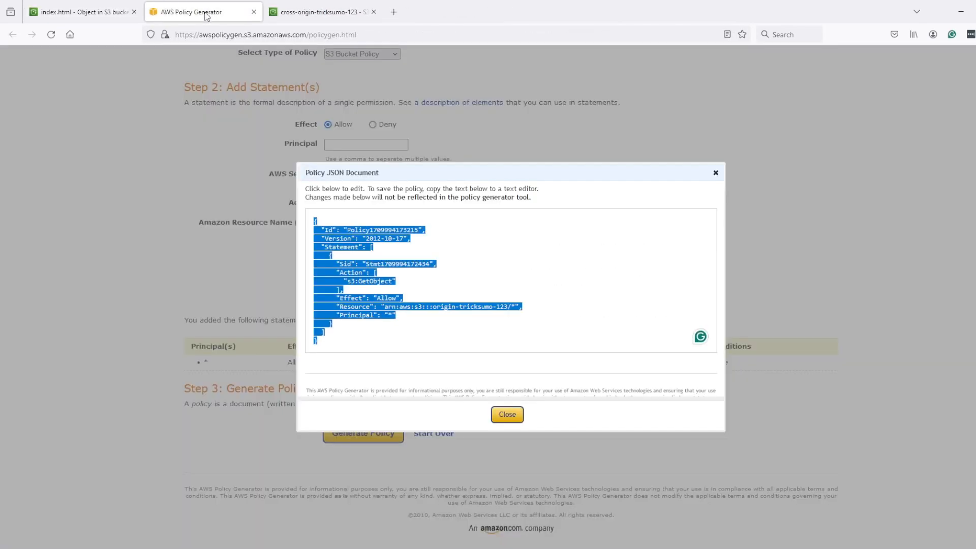
click(254, 12)
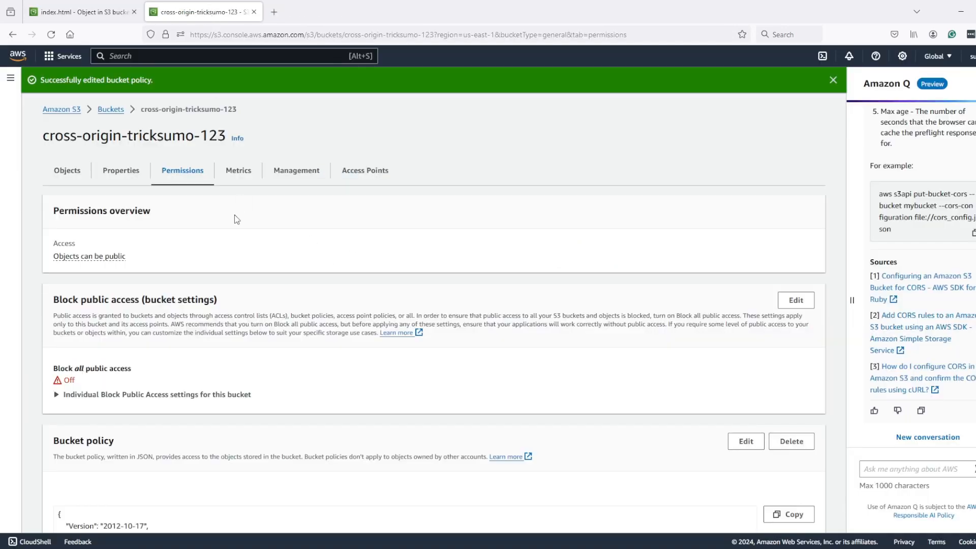
Upload data.json to the cross-origin-tricksumo-123 bucket and close the upload status page.
click(67, 171)
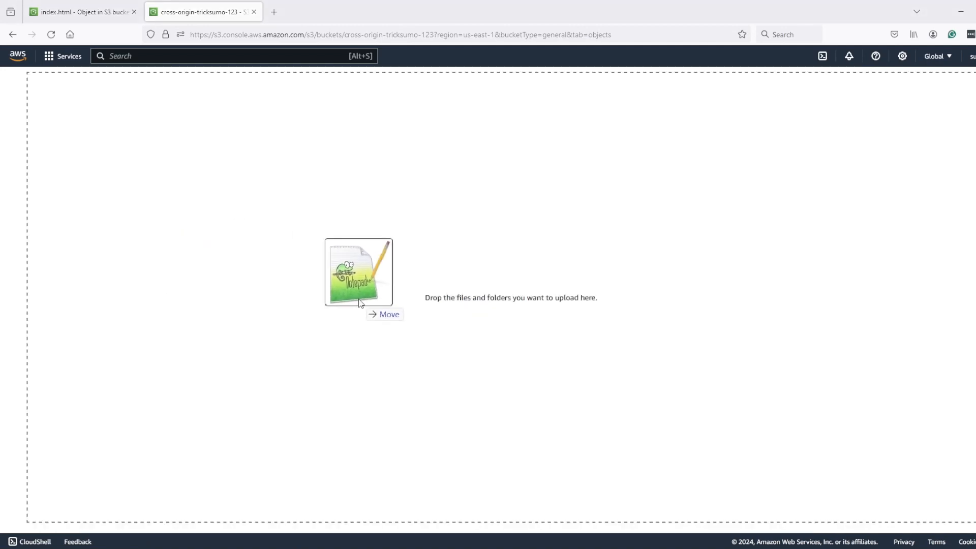
drag(359, 273, 362, 294)
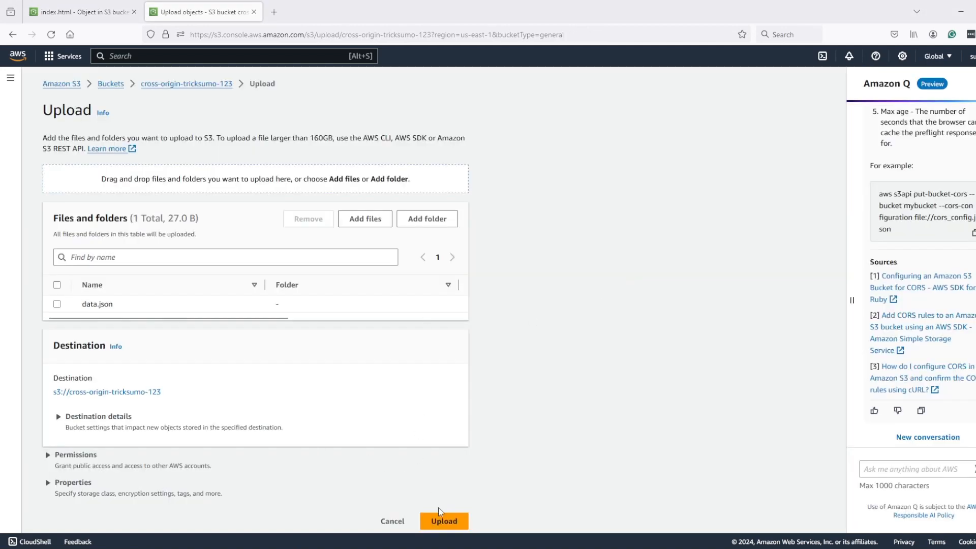
click(441, 519)
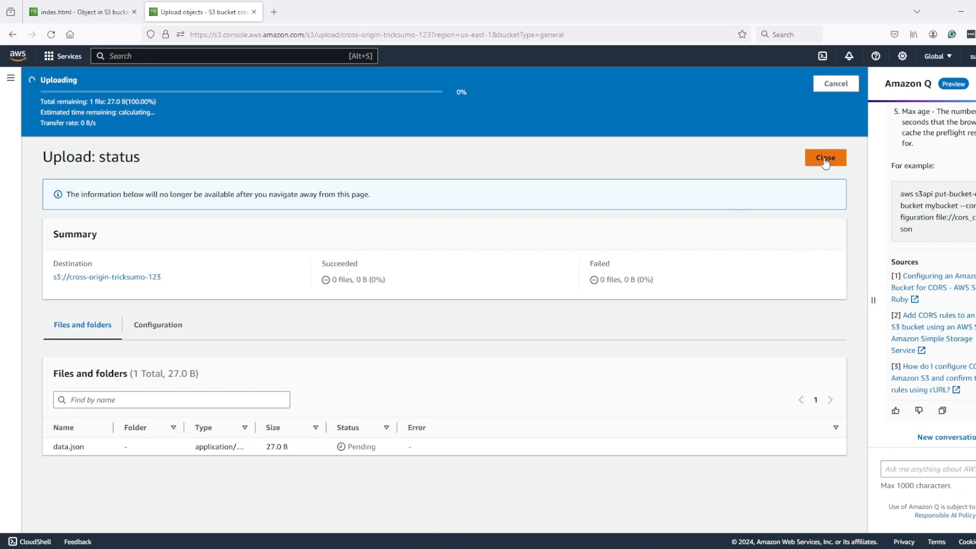
click(825, 125)
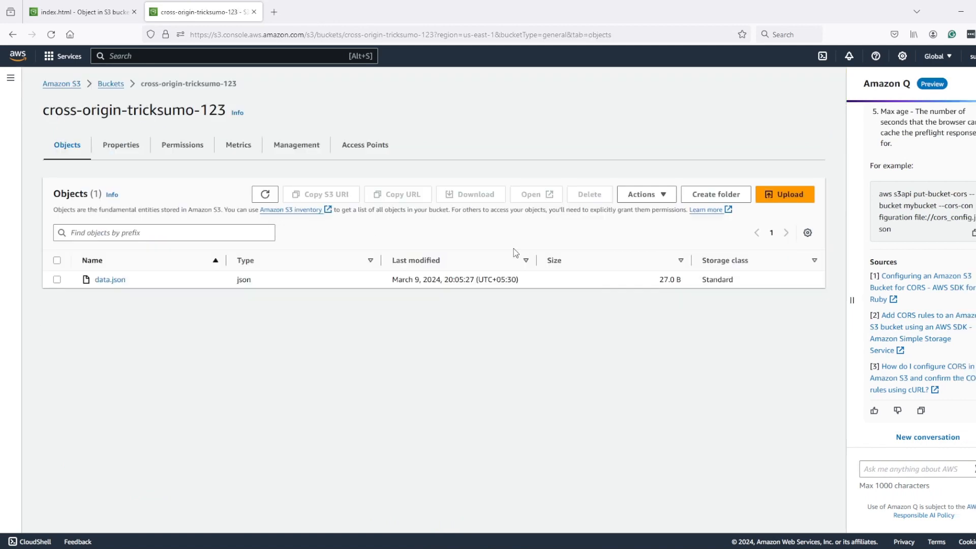
Open the uploaded data.json object in the browser to check its content, and close it again.
click(111, 280)
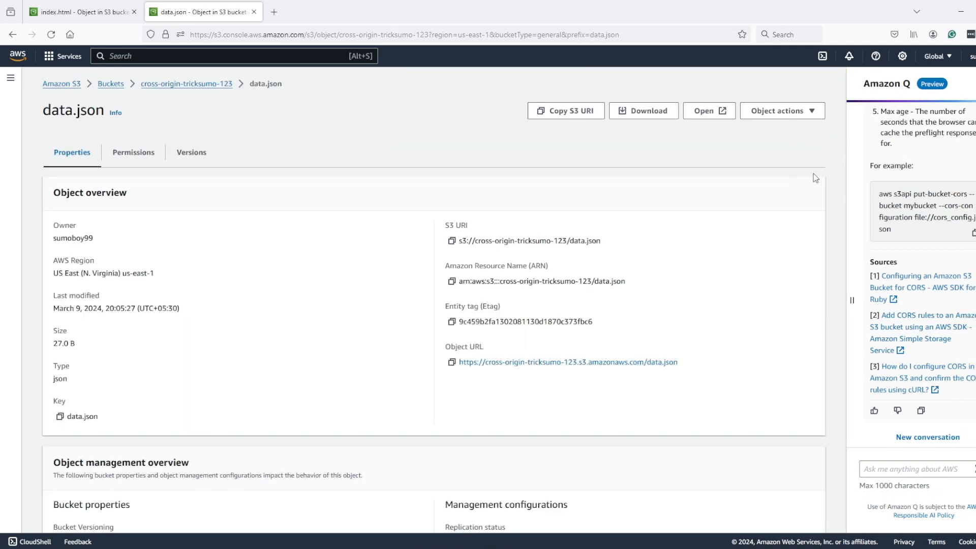
click(704, 112)
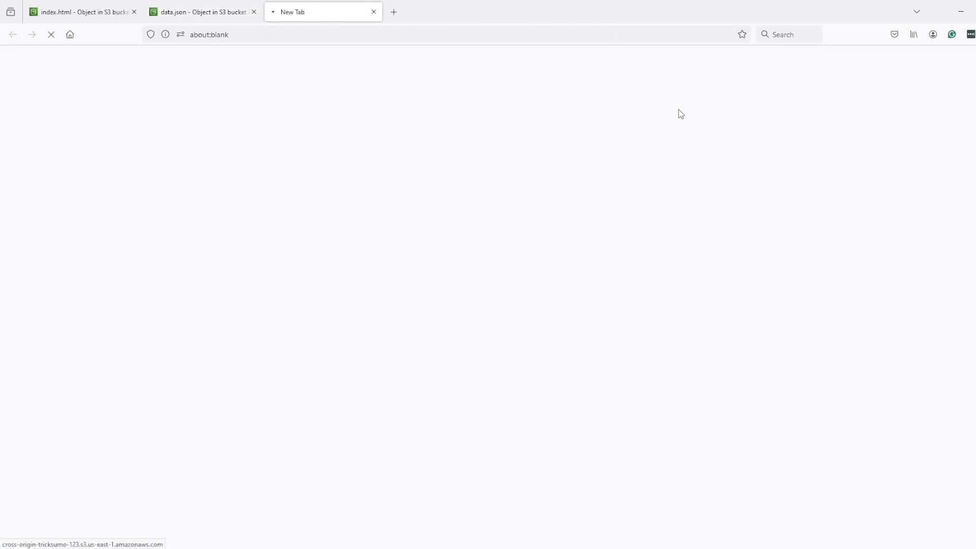
key(ctrl+a)
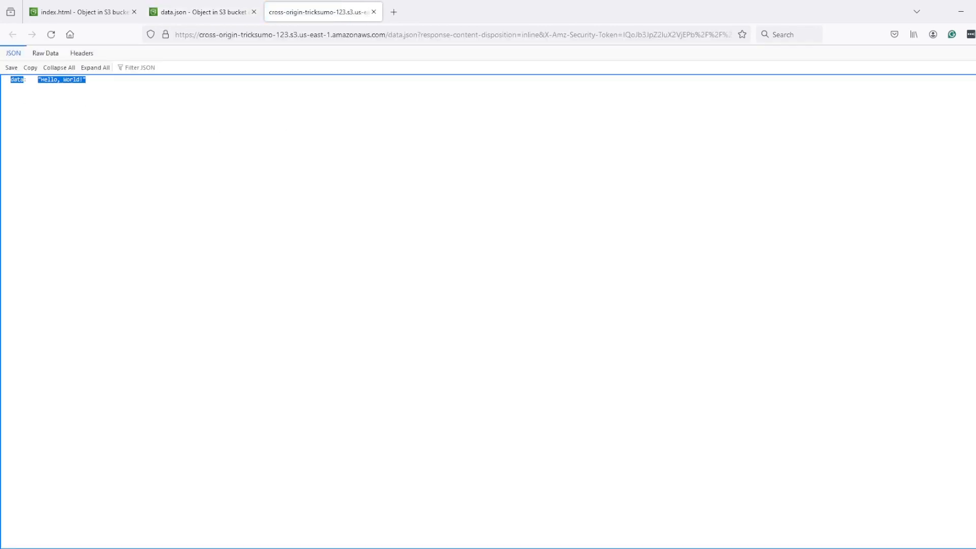
click(373, 11)
Open the static website endpoint of the origin-tricksumo-123 bucket from its properties.
click(105, 13)
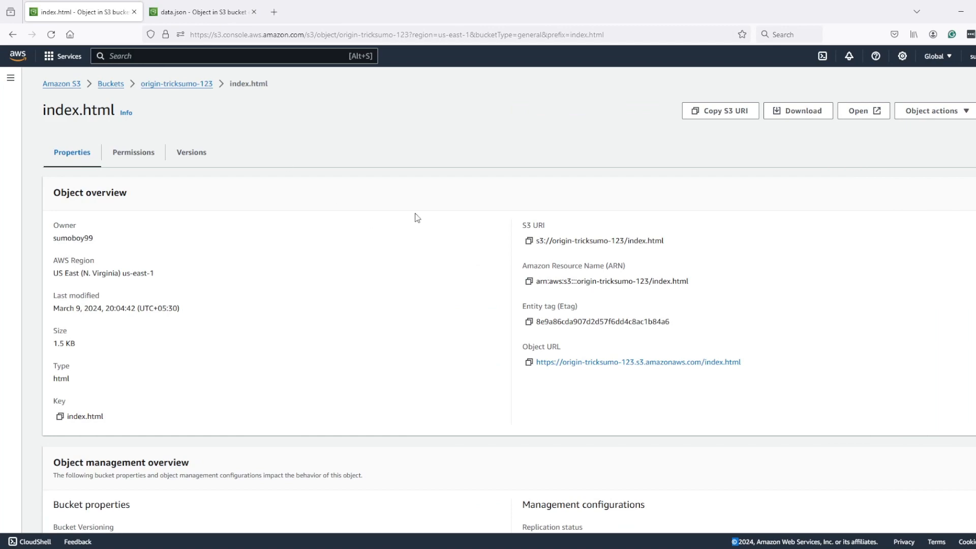
click(200, 89)
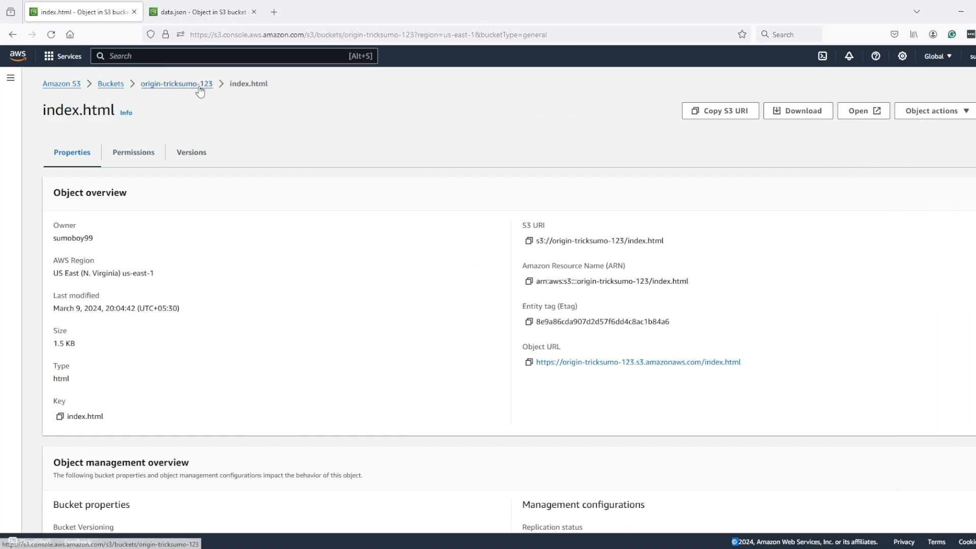
click(126, 148)
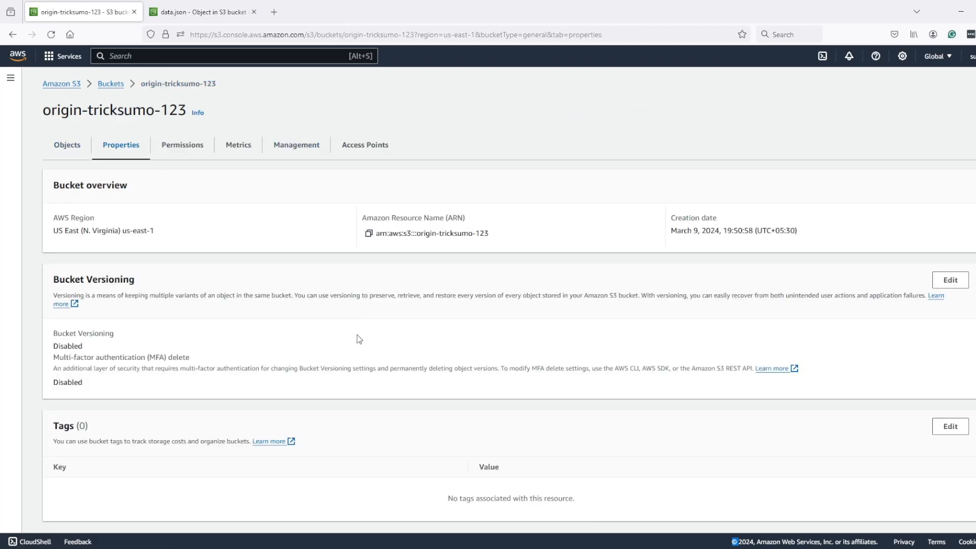
scroll(356, 335, down, 20)
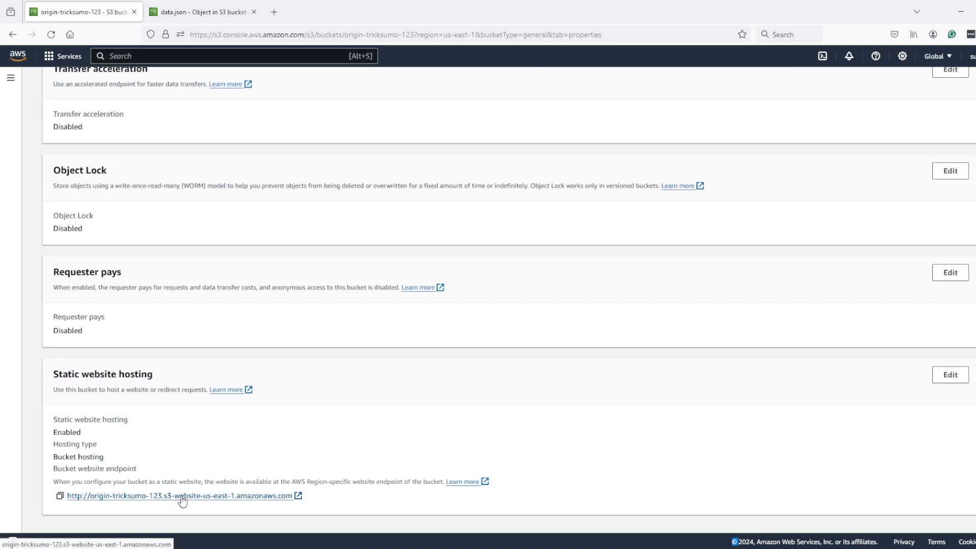
click(189, 497)
Open the developer tools' network monitor on the CORS Test page and run Fetch Data.
right_click(344, 143)
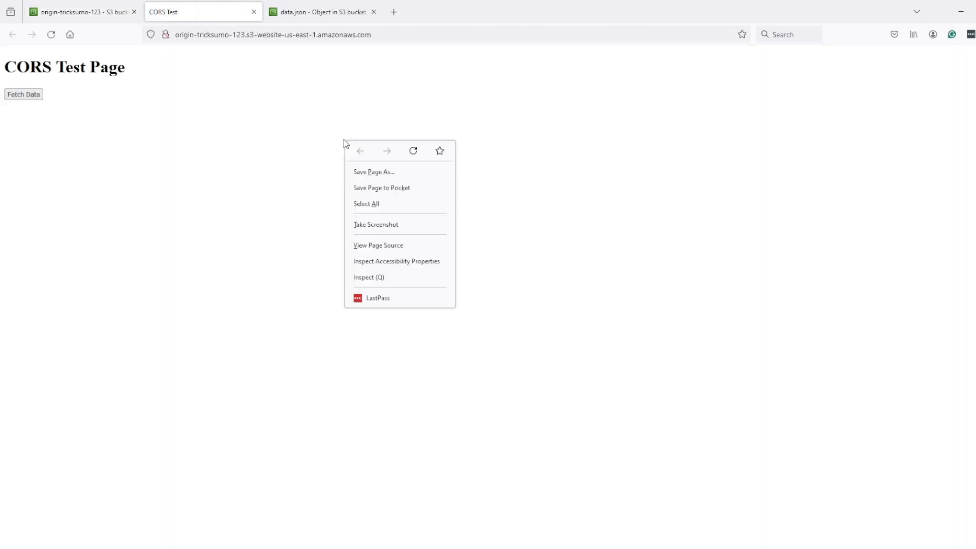
click(381, 278)
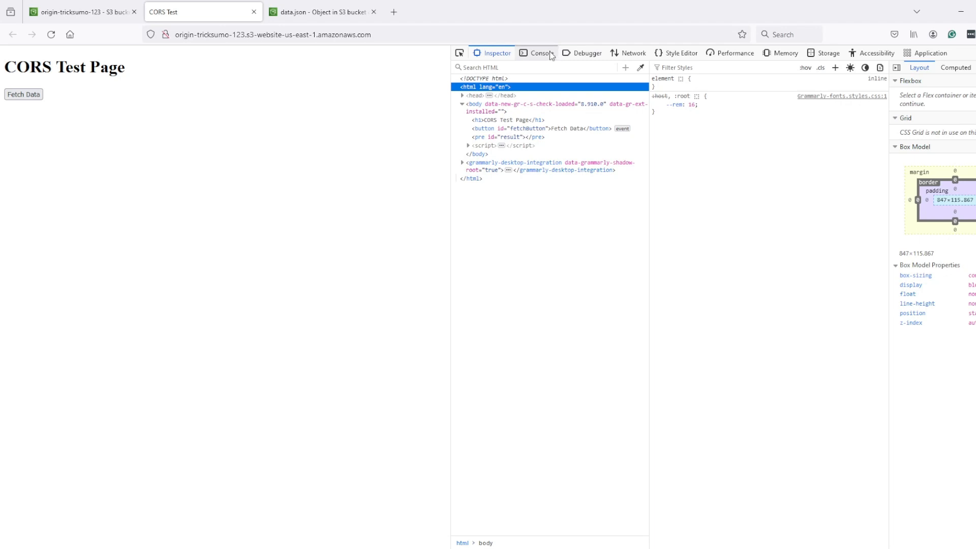
click(634, 54)
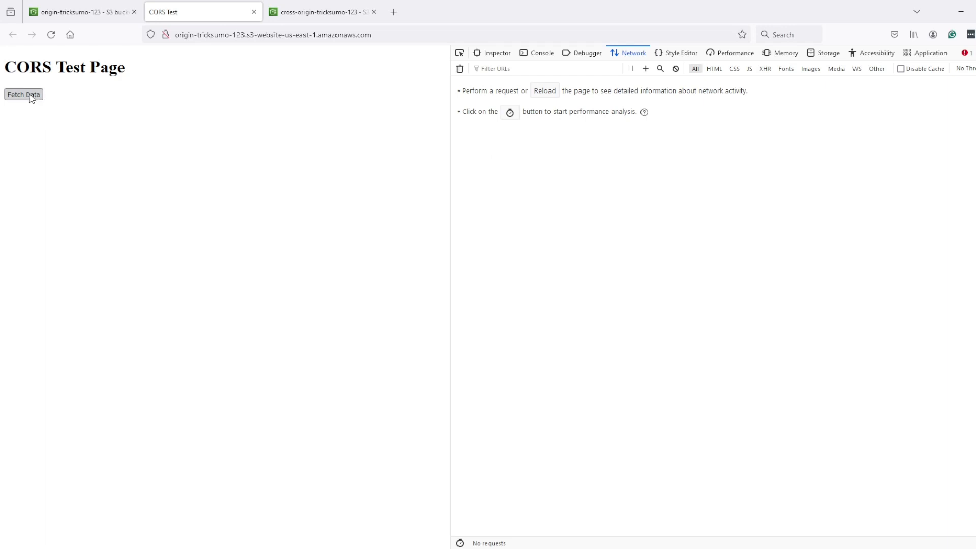
click(30, 97)
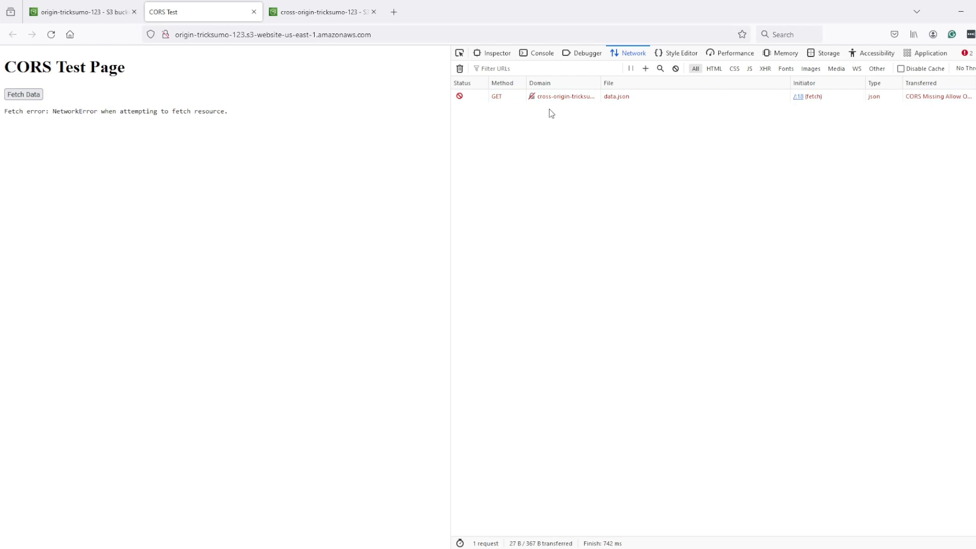
Examine the data.json request's headers and the console's cross-origin error, focusing on the Access-Control-Allow-Origin header.
click(550, 100)
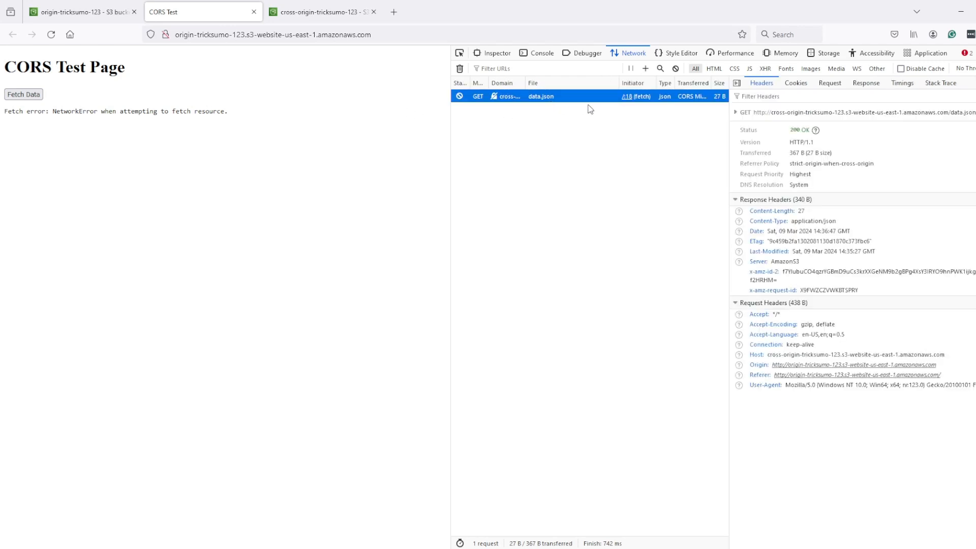
click(541, 53)
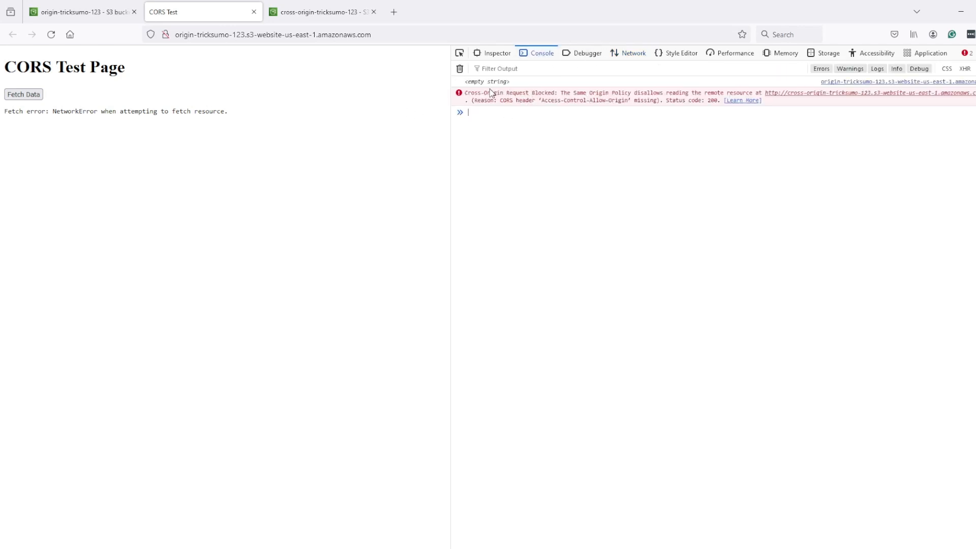
drag(488, 93, 686, 101)
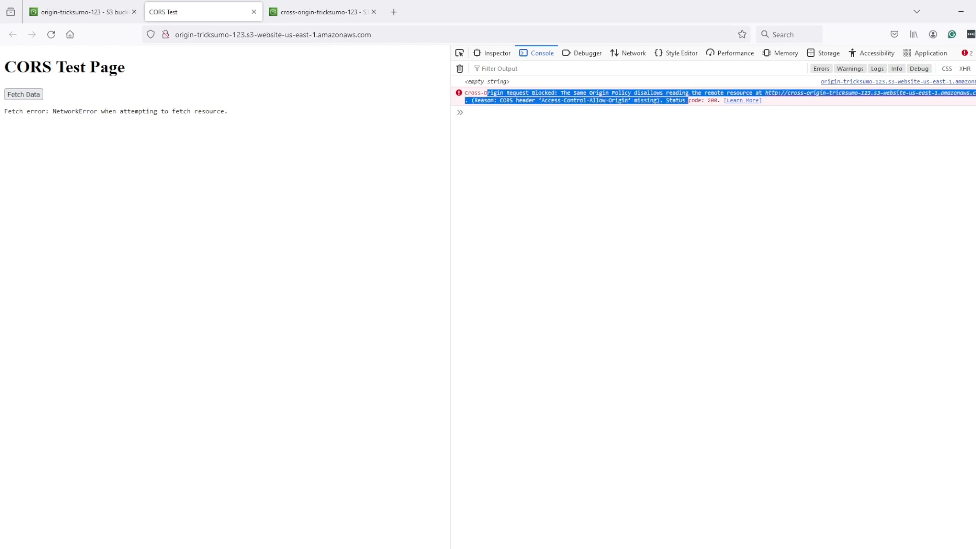
click(630, 128)
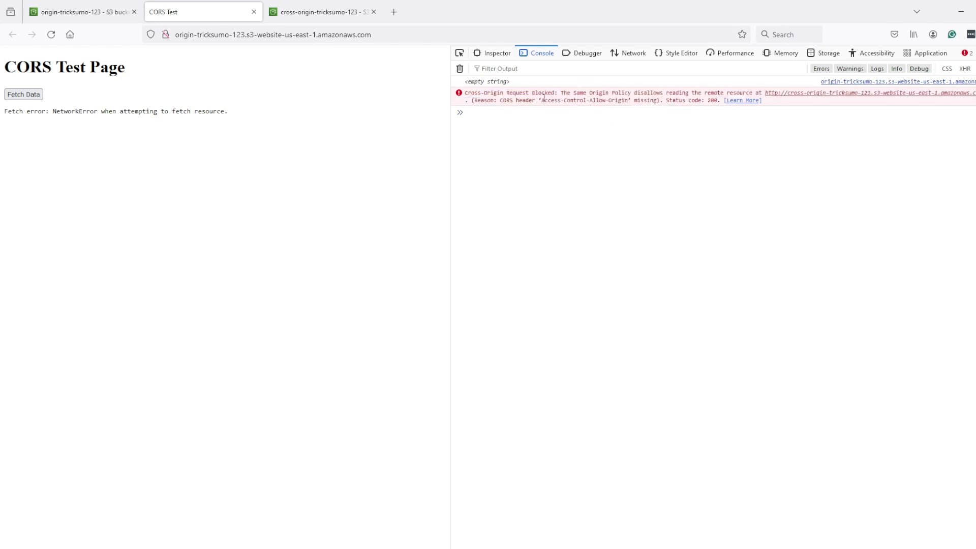
mouse_move(543, 97)
mouse_down()
mouse_move(624, 101)
mouse_move(556, 95)
mouse_up()
click(635, 122)
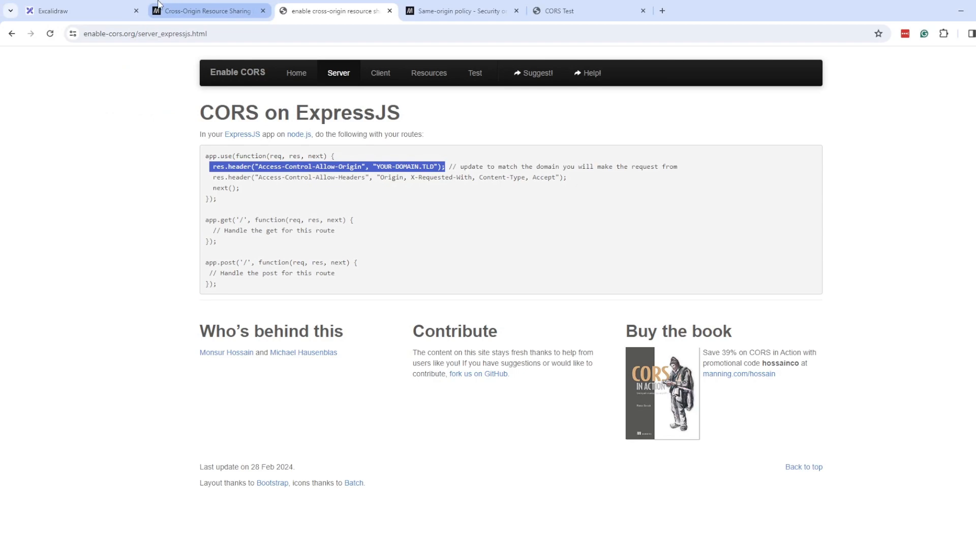
click(66, 10)
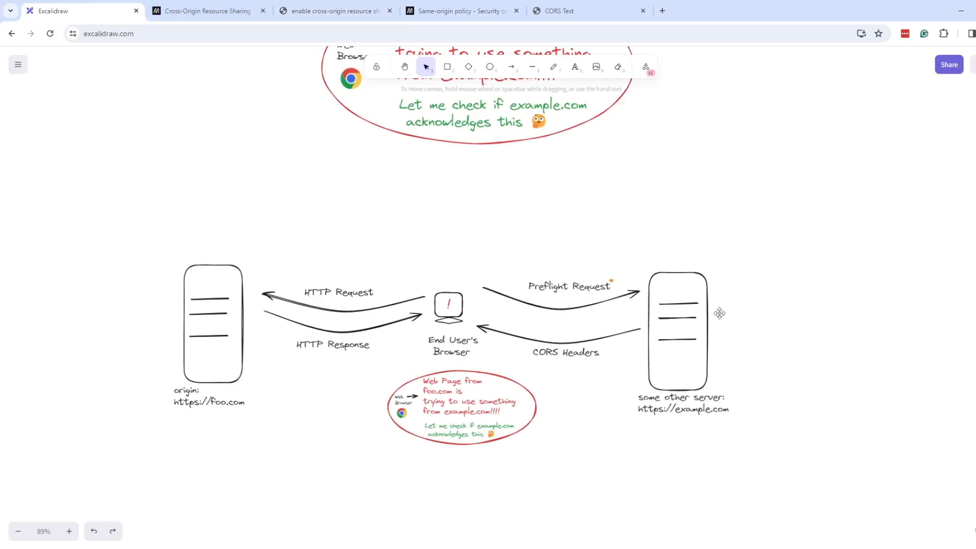
drag(343, 213, 490, 211)
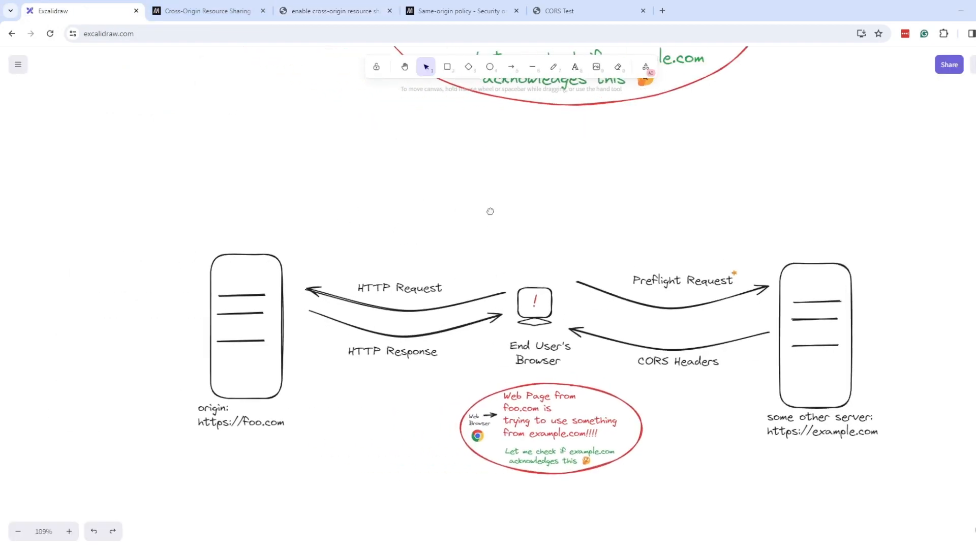
scroll(412, 221, up, 2)
scroll(544, 207, down, 2)
drag(551, 209, 371, 174)
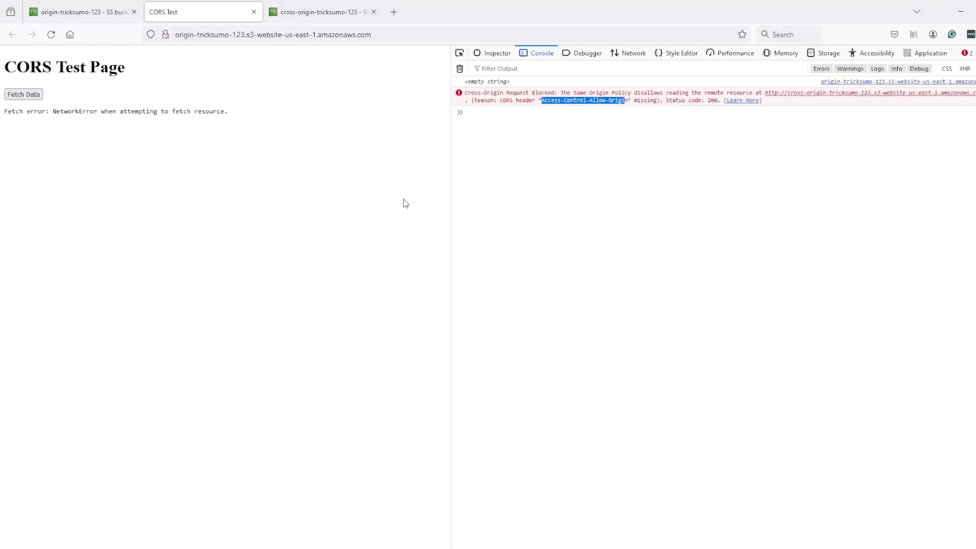
Open the cross-origin resource sharing (CORS) configuration of the cross-origin-tricksumo-123 bucket for editing.
click(351, 9)
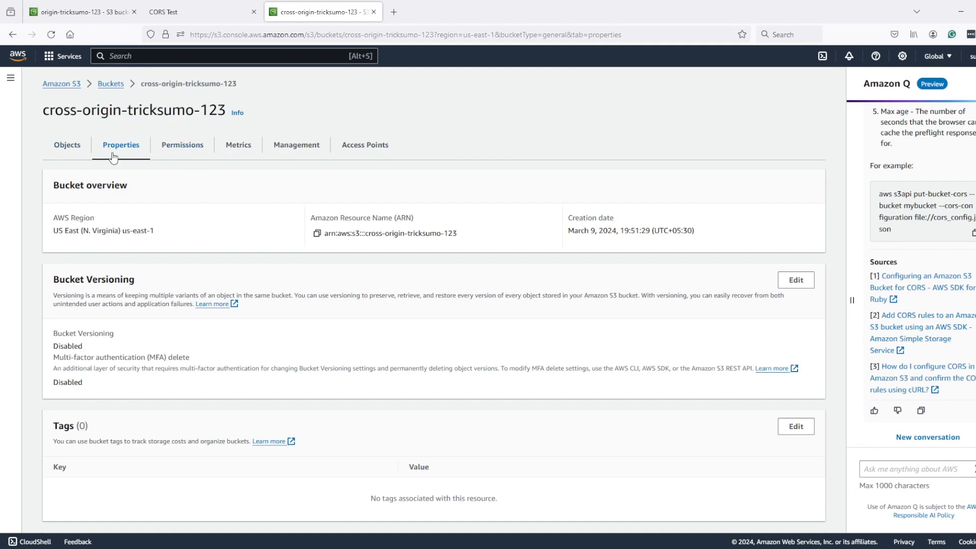
click(201, 147)
scroll(366, 264, down, 2)
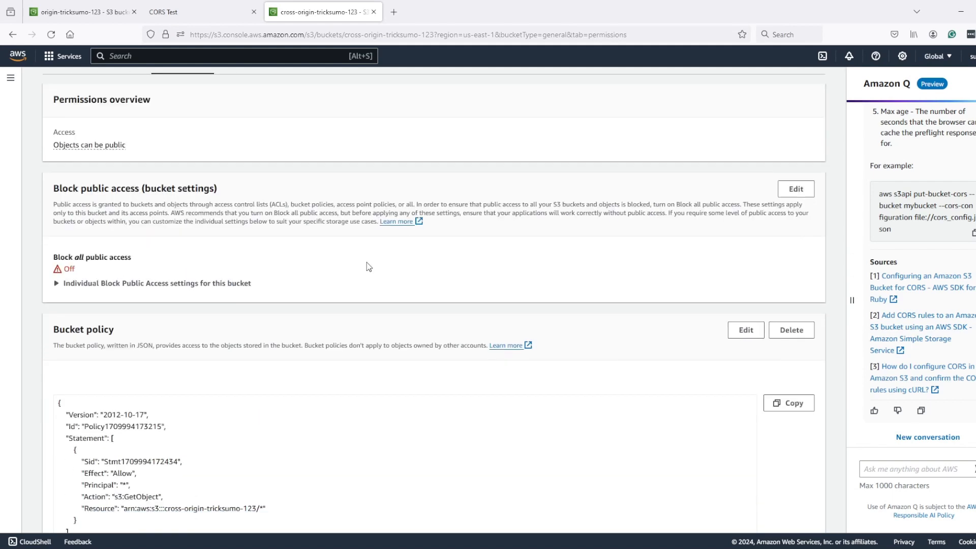
scroll(369, 266, down, 15)
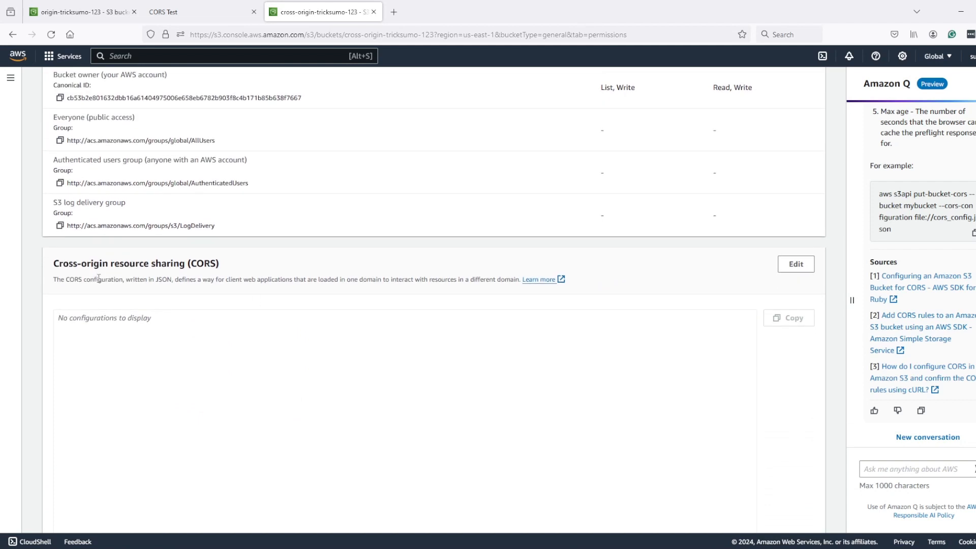
scroll(119, 278, down, 1)
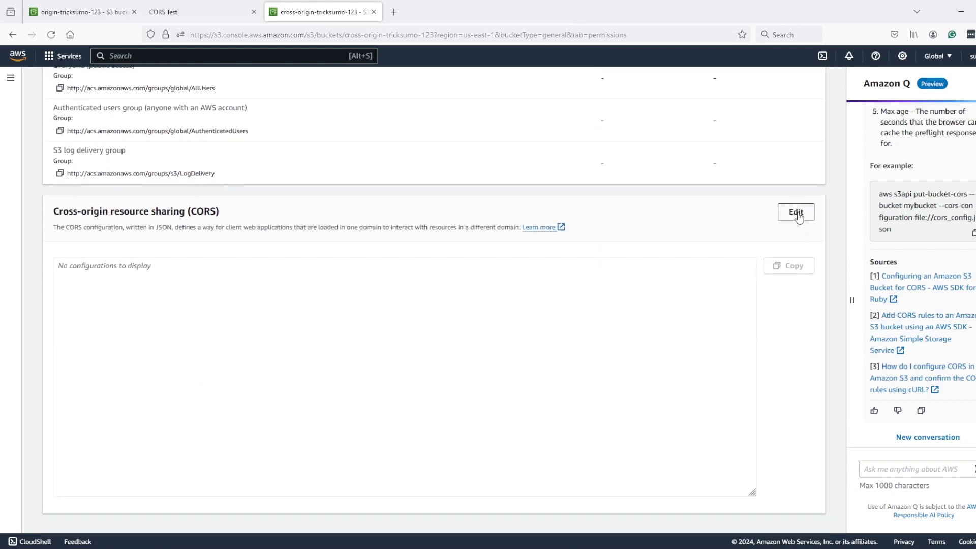
click(796, 212)
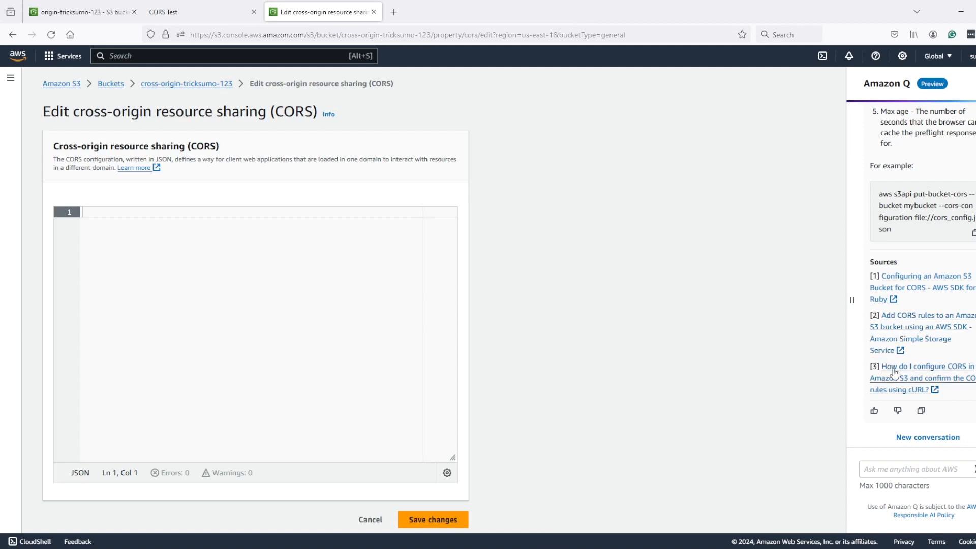
Open the AWS re:Post article on configuring CORS in Amazon S3 and copy its example JSON CORS rule.
click(914, 376)
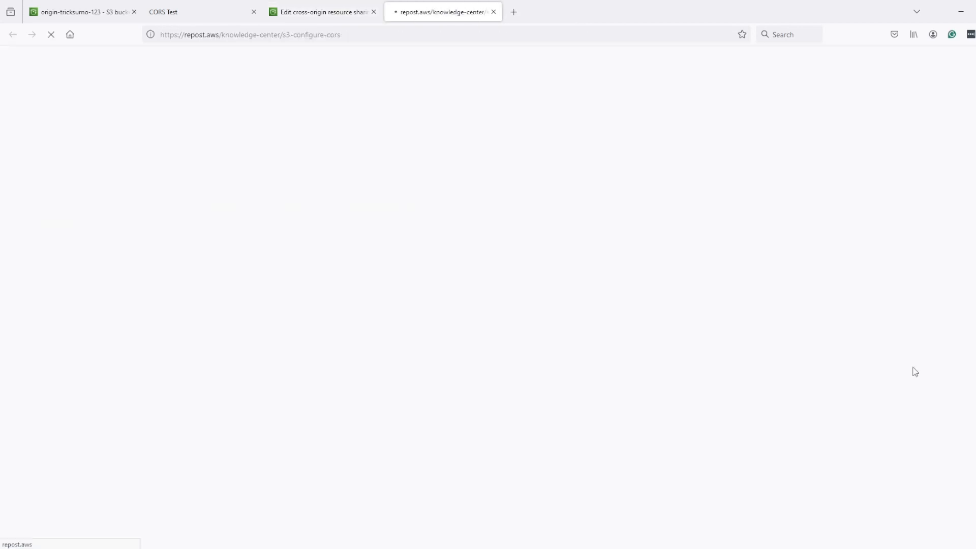
scroll(483, 375, down, 10)
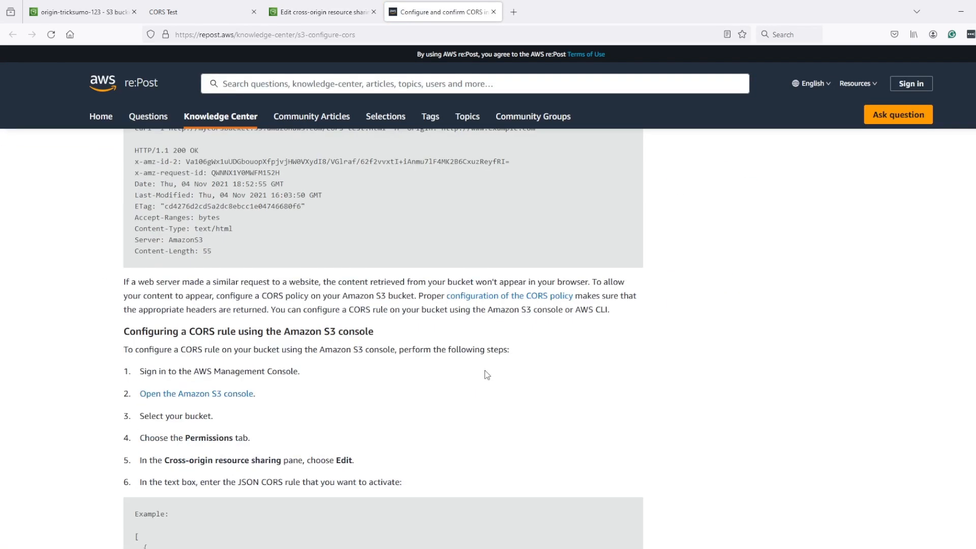
scroll(458, 376, up, 8)
scroll(251, 393, down, 2)
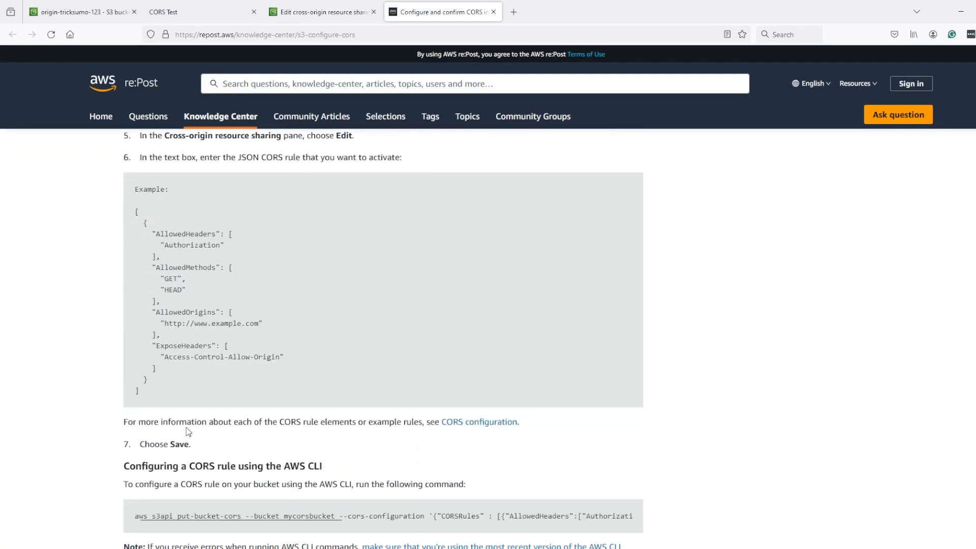
drag(159, 404, 133, 209)
key(ctrl+c)
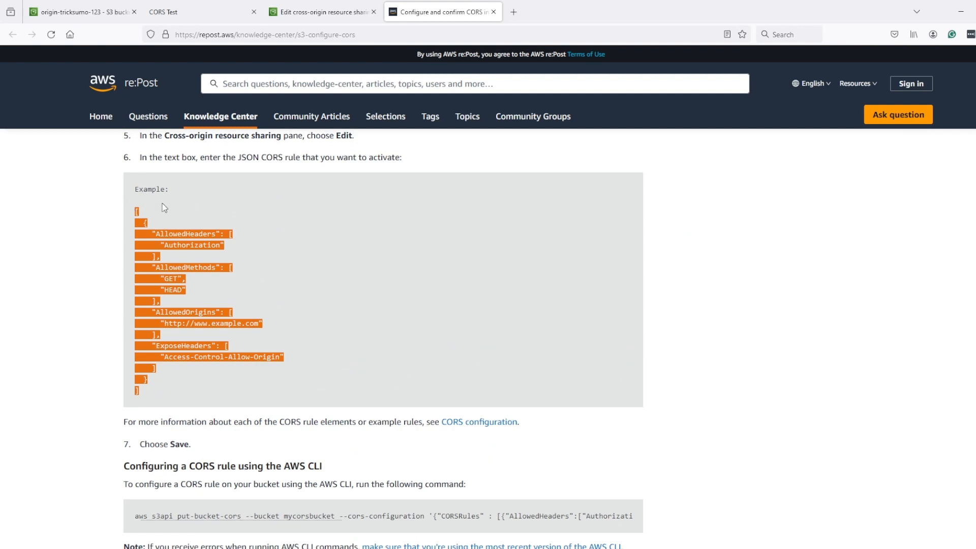
Paste the example rule into the CORS configuration of the cross-origin-tricksumo-123 bucket and review its AllowedHeaders block.
click(305, 11)
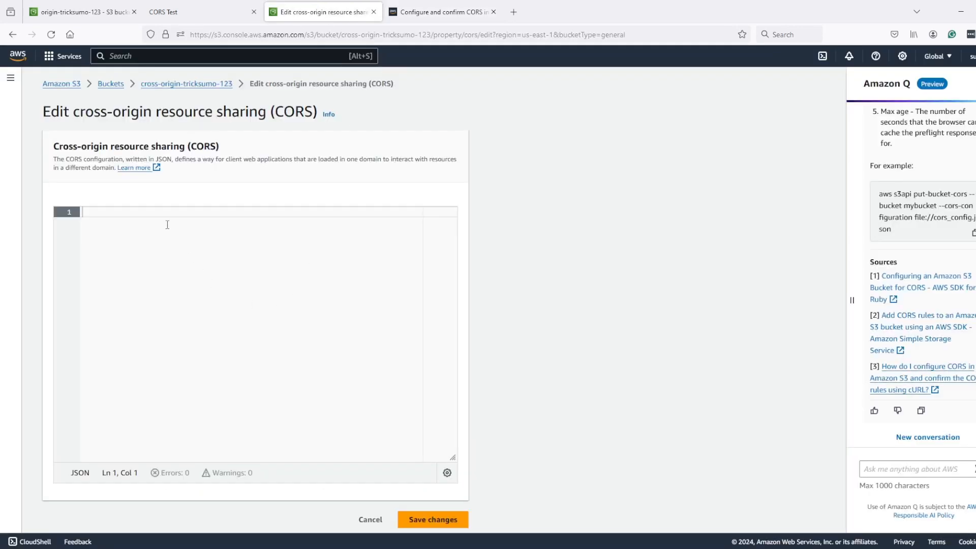
key(ctrl+v)
click(230, 268)
key(Up)
key(Up)
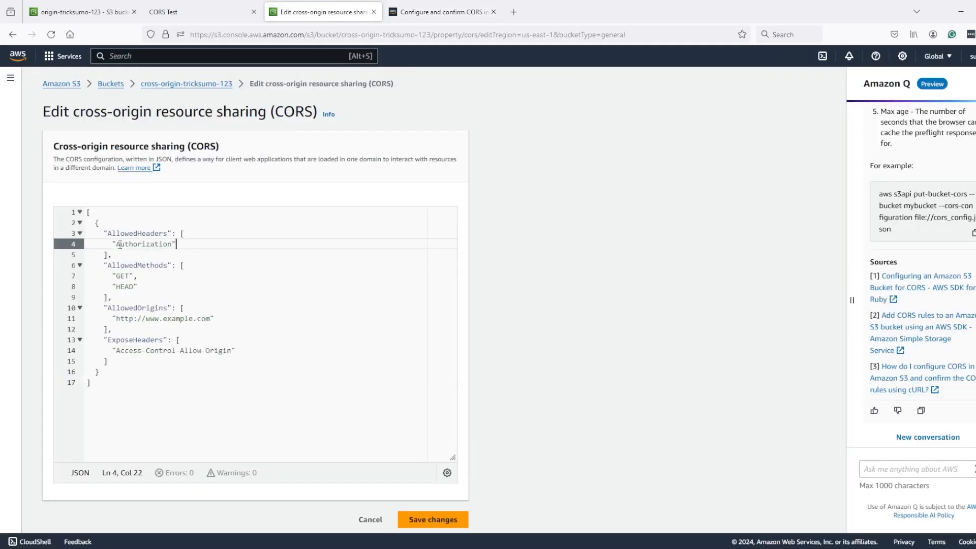
drag(172, 245, 107, 242)
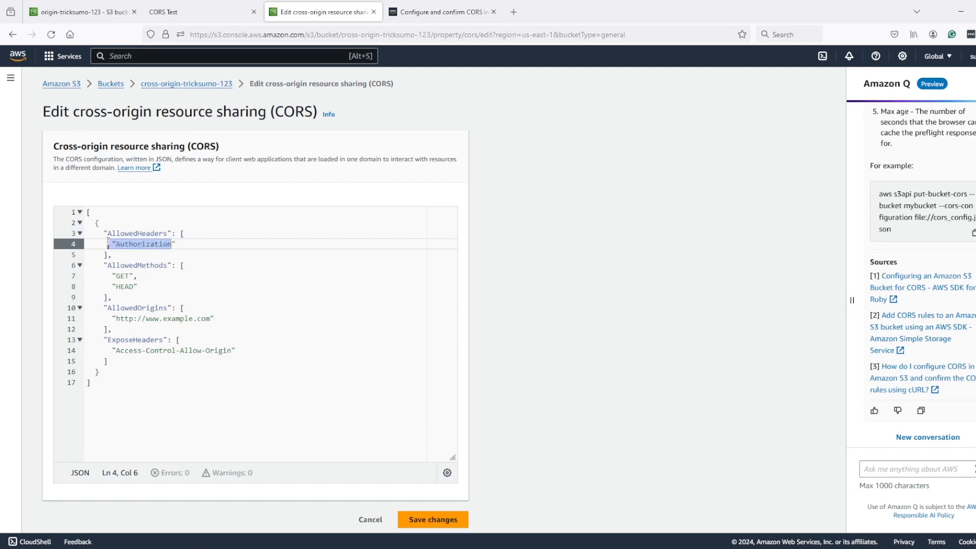
click(177, 253)
drag(172, 244, 104, 233)
click(160, 248)
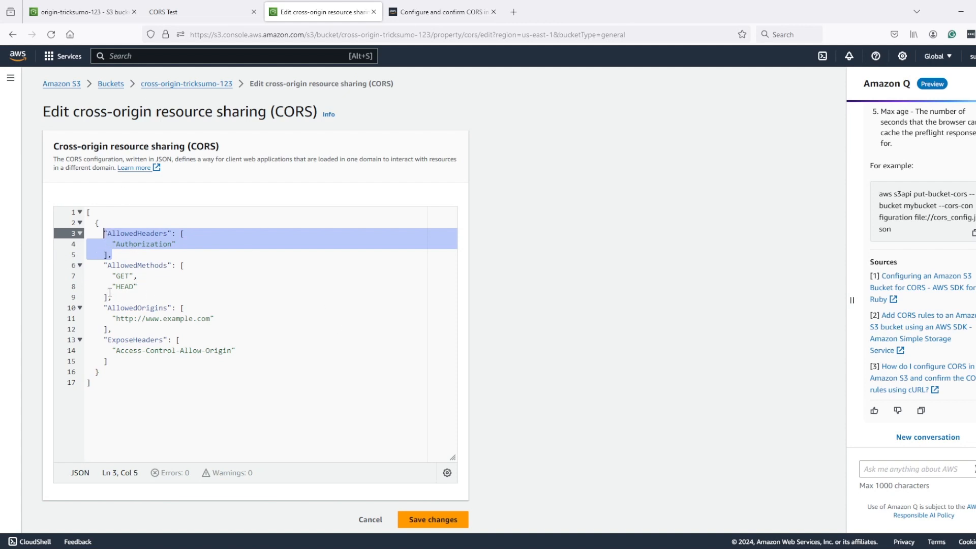
Remove the "HEAD" entry and the preceding comma from AllowedMethods, leaving only "GET".
drag(112, 298, 77, 287)
click(133, 287)
key(BackSpace)
key(BackSpace)
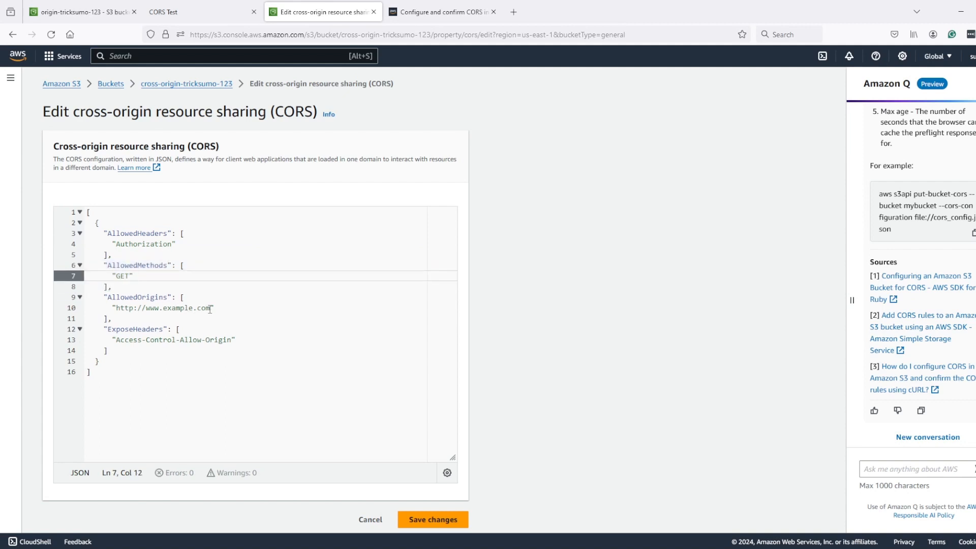
drag(210, 308, 116, 308)
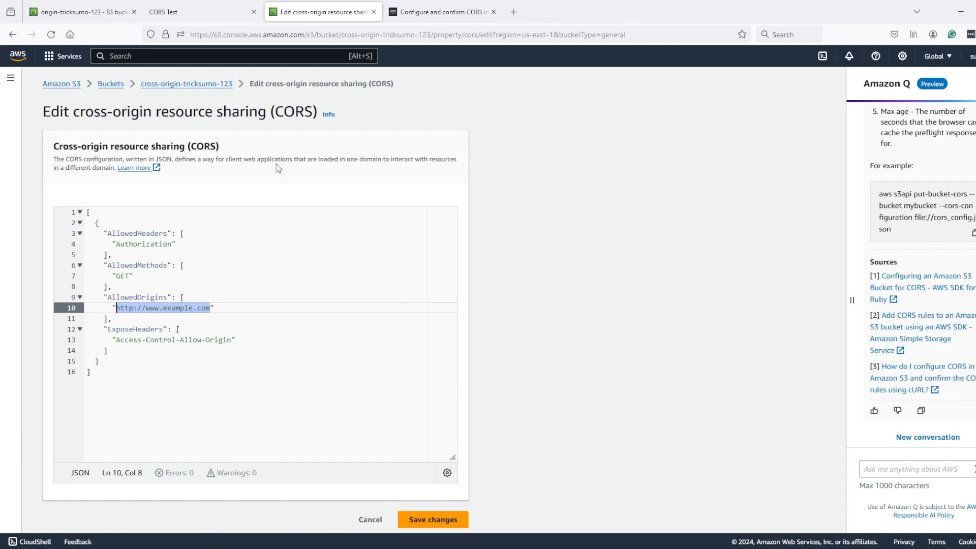
click(185, 12)
click(245, 35)
key(ctrl+c)
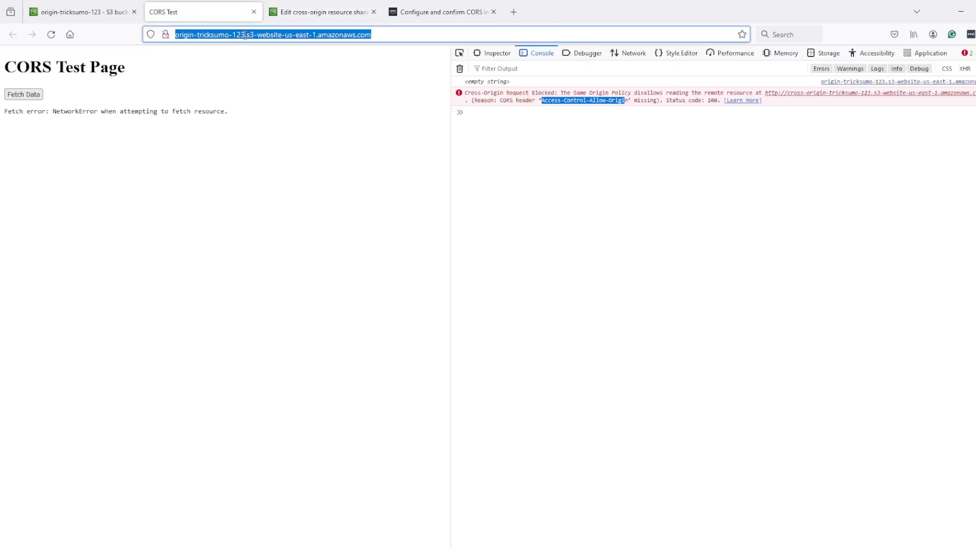
click(315, 12)
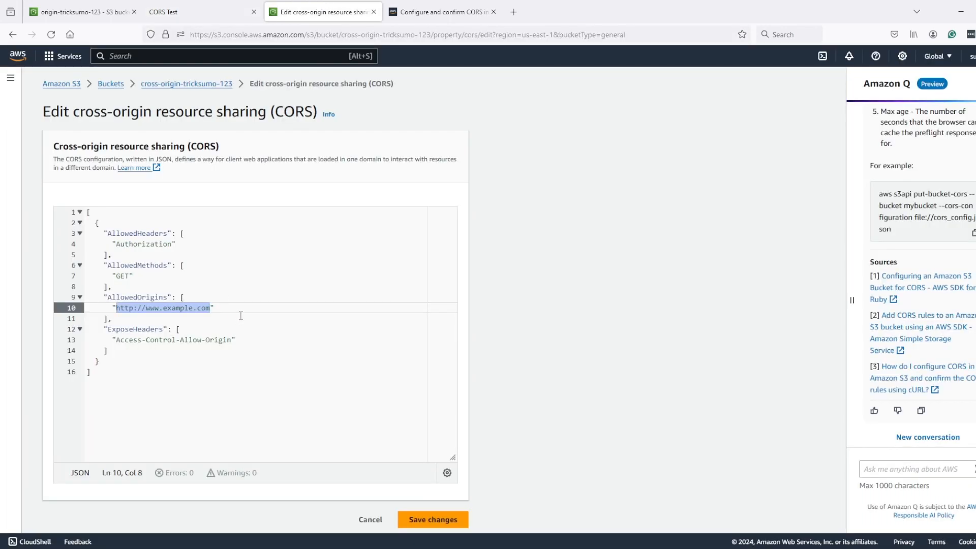
key(ctrl+v)
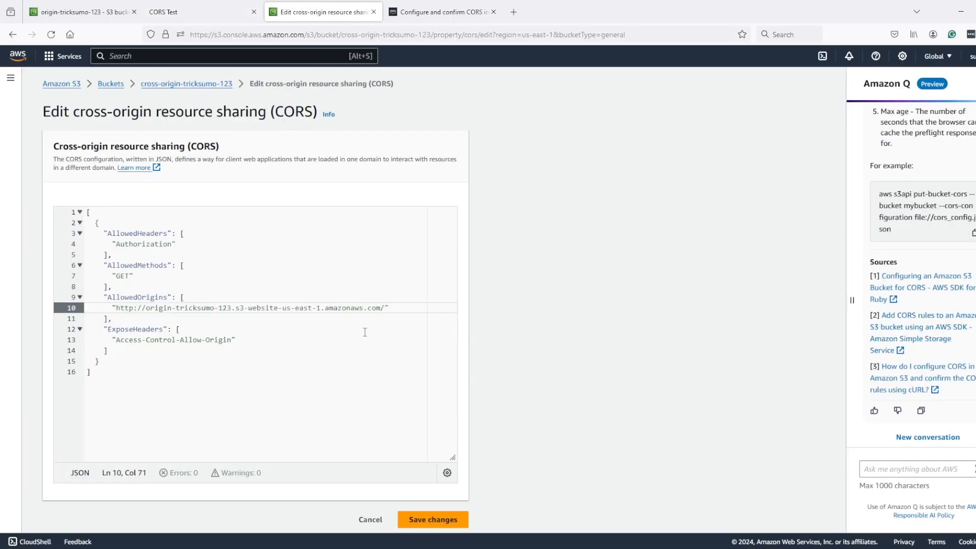
click(285, 349)
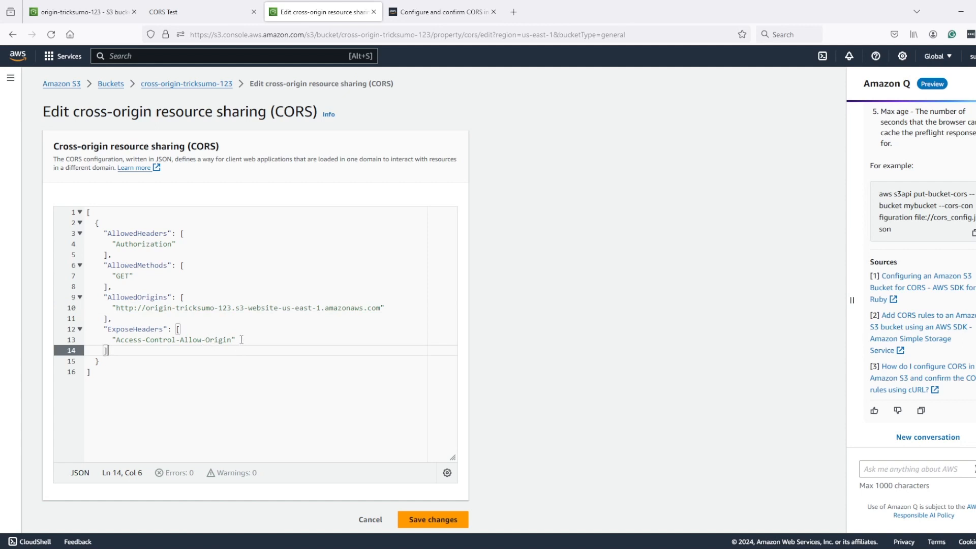
Check the ExposeHeaders entry against the CORS Test page's console error, review the allowed origin, and save the CORS configuration.
drag(237, 339, 113, 340)
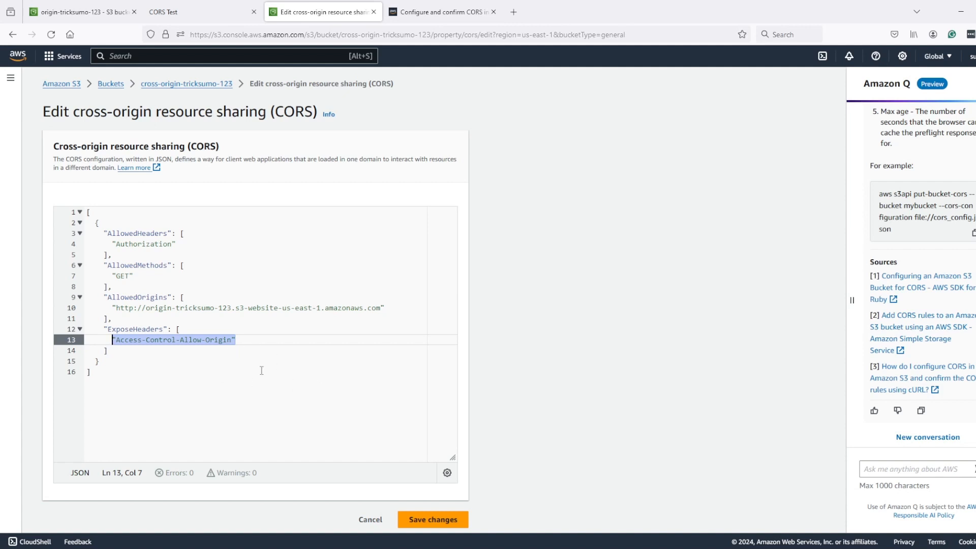
click(198, 12)
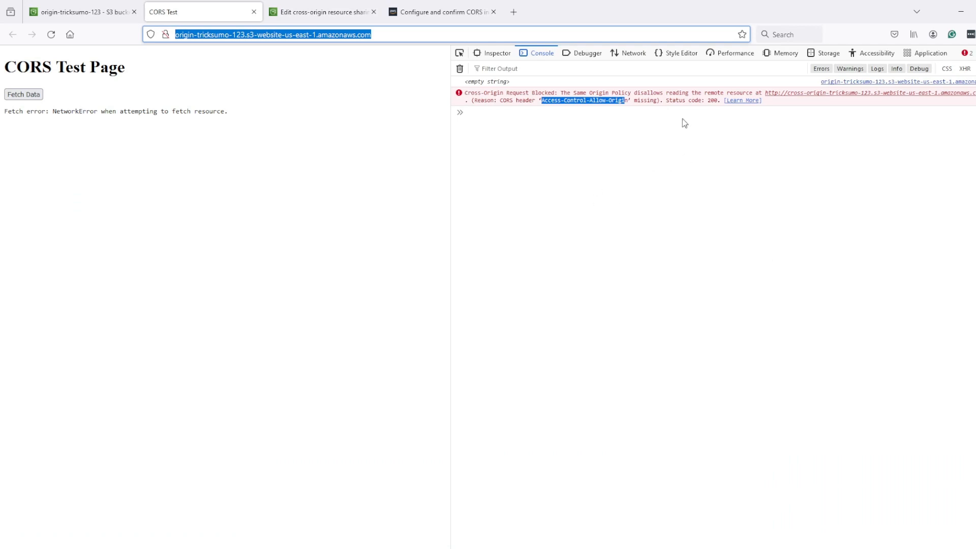
key(ctrl+Tab)
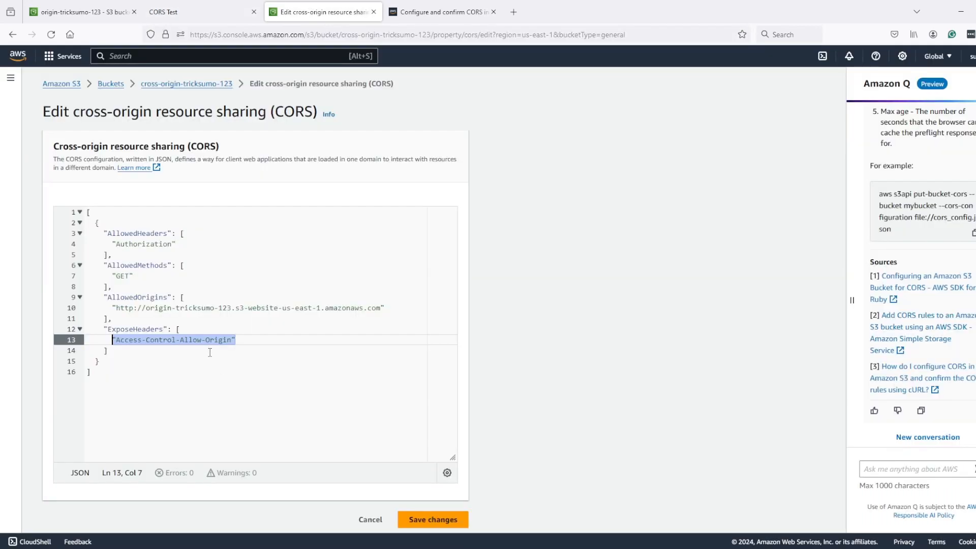
drag(228, 340, 371, 308)
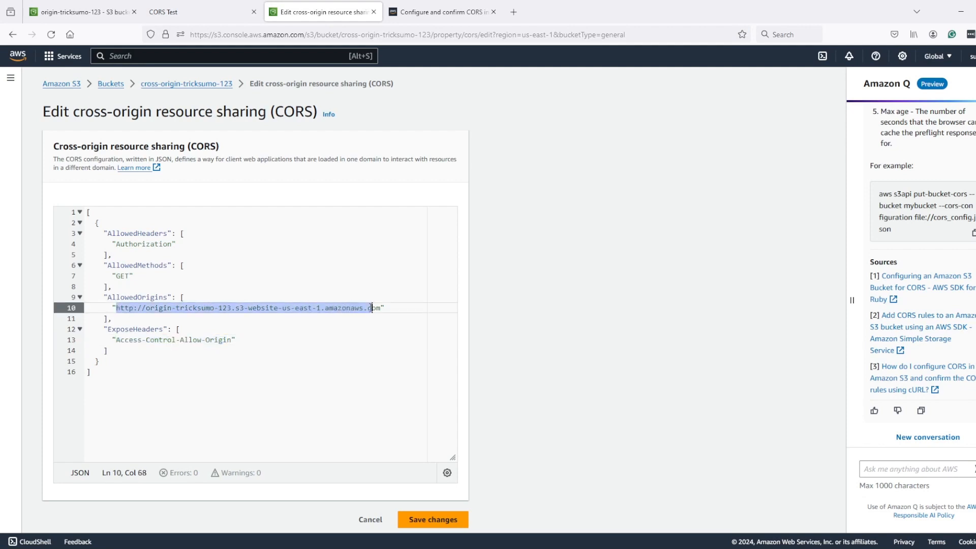
click(431, 520)
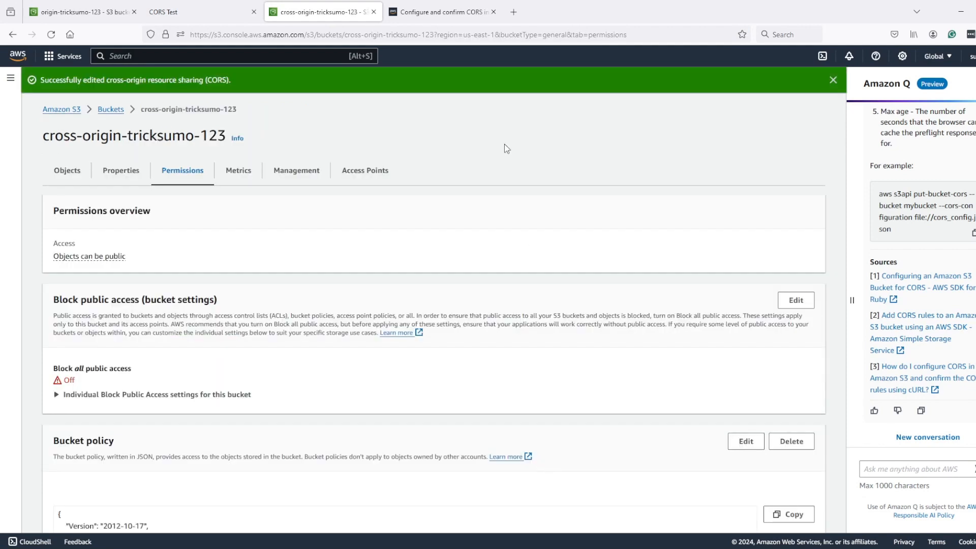
Clear the console and network logs on the CORS Test page and run Fetch Data again.
click(193, 12)
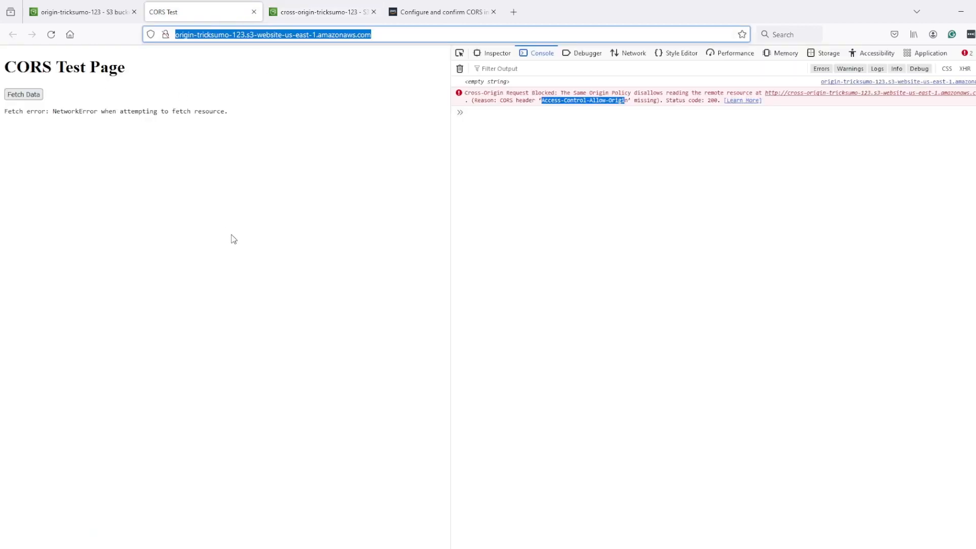
click(246, 263)
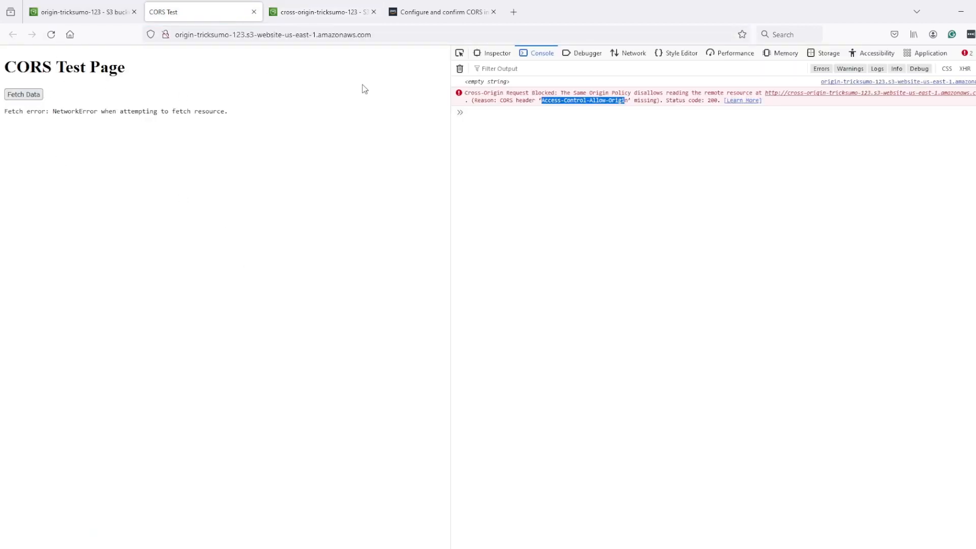
click(460, 68)
click(628, 53)
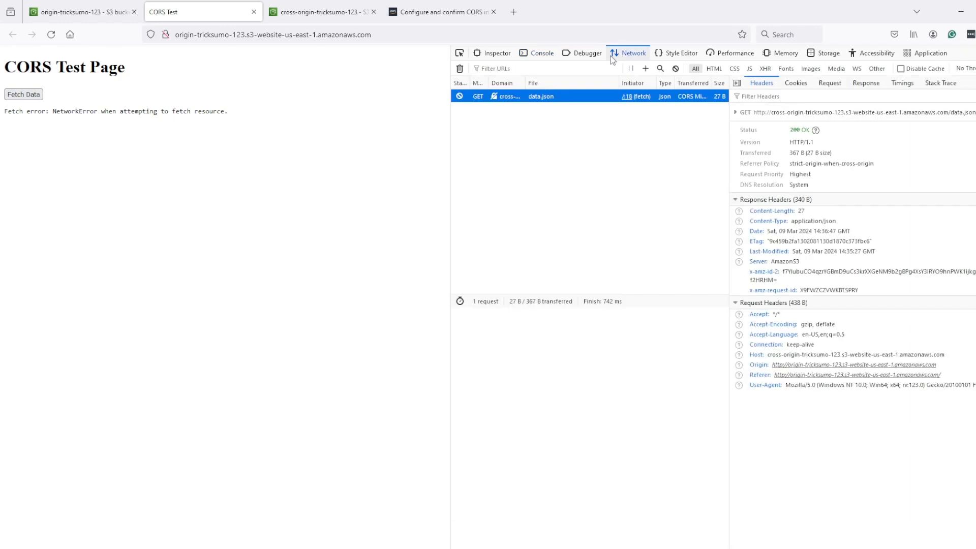
click(460, 69)
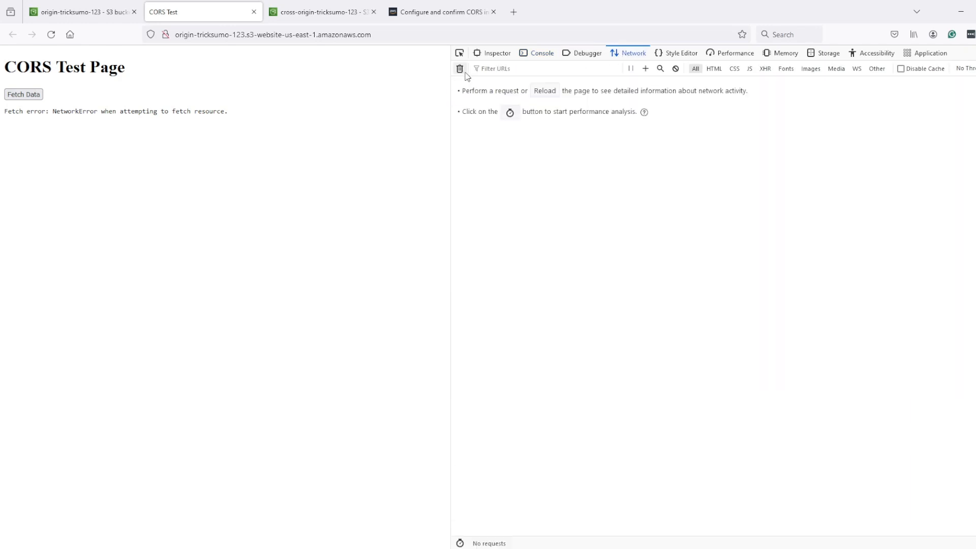
click(21, 96)
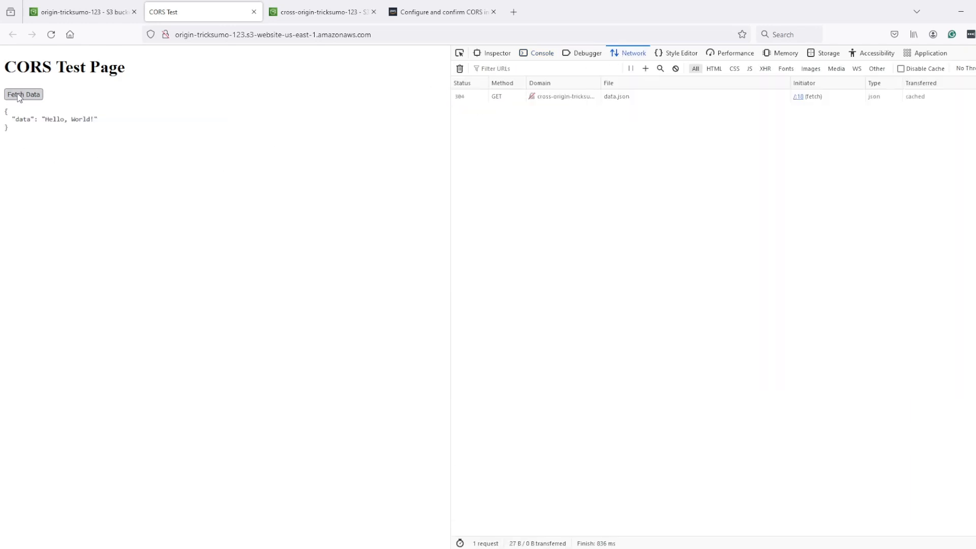
Examine the new data.json request's response headers, focusing on the Access-Control-Allow-Origin value.
click(557, 100)
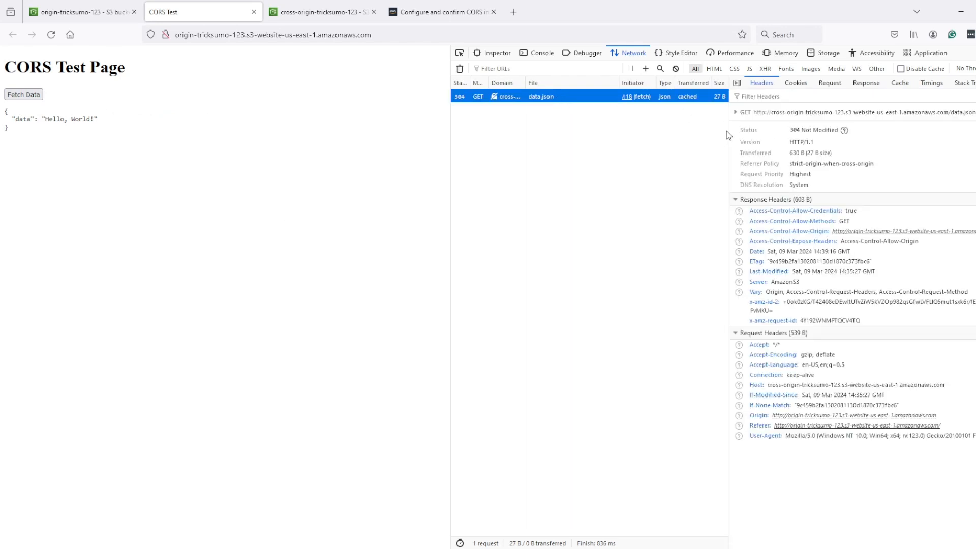
drag(729, 130, 662, 131)
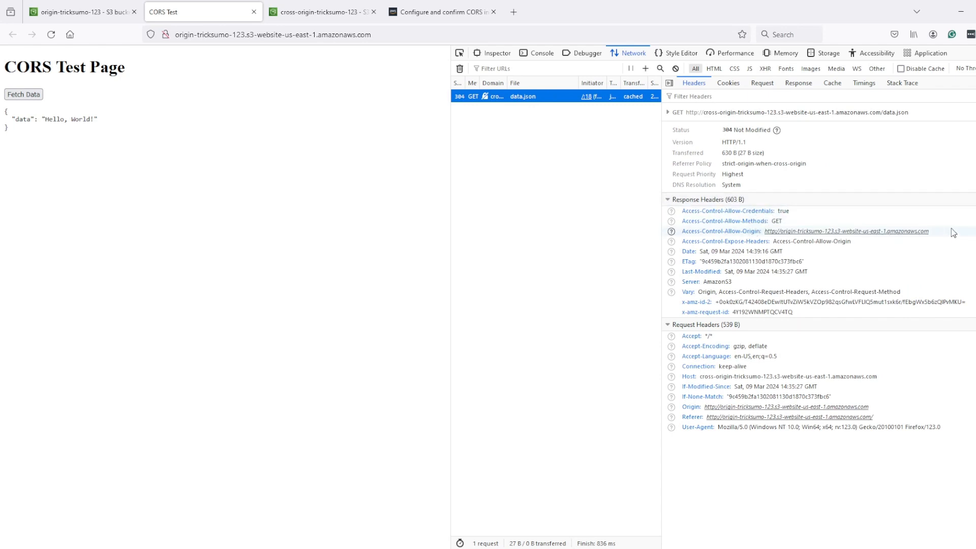
drag(928, 231, 718, 234)
click(678, 232)
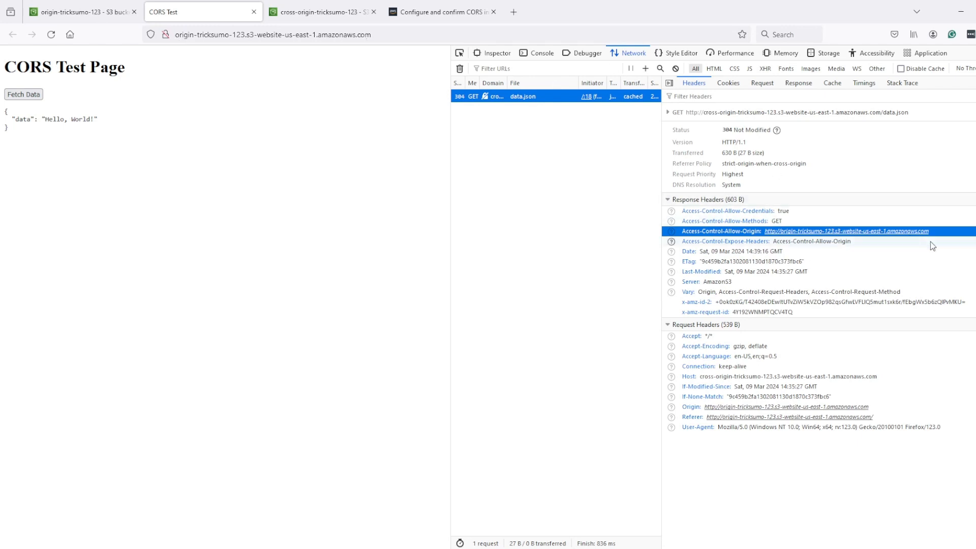
drag(929, 231, 766, 232)
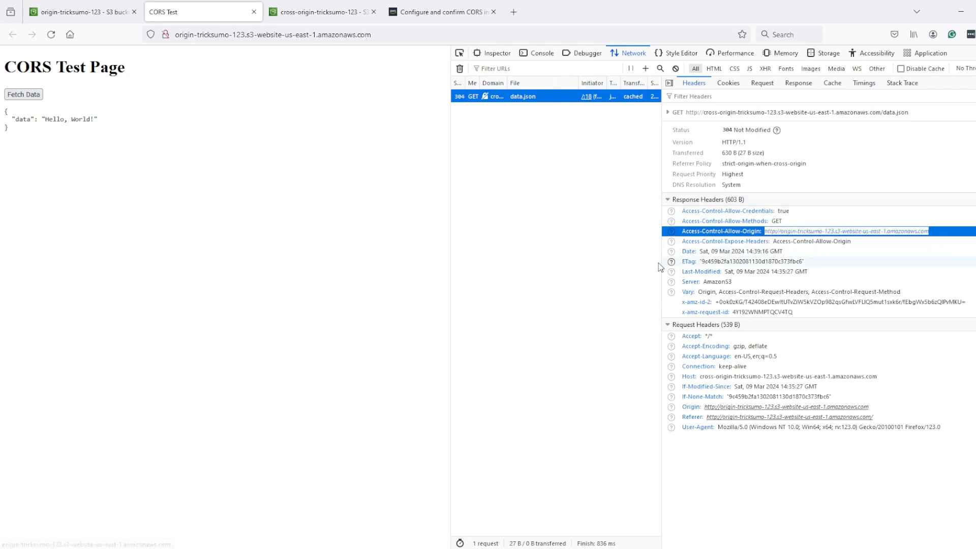
click(547, 218)
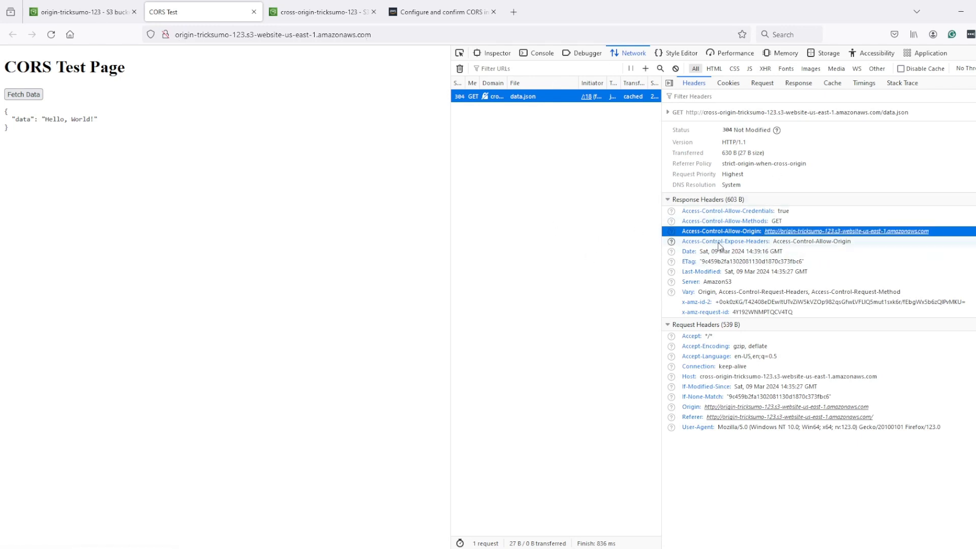